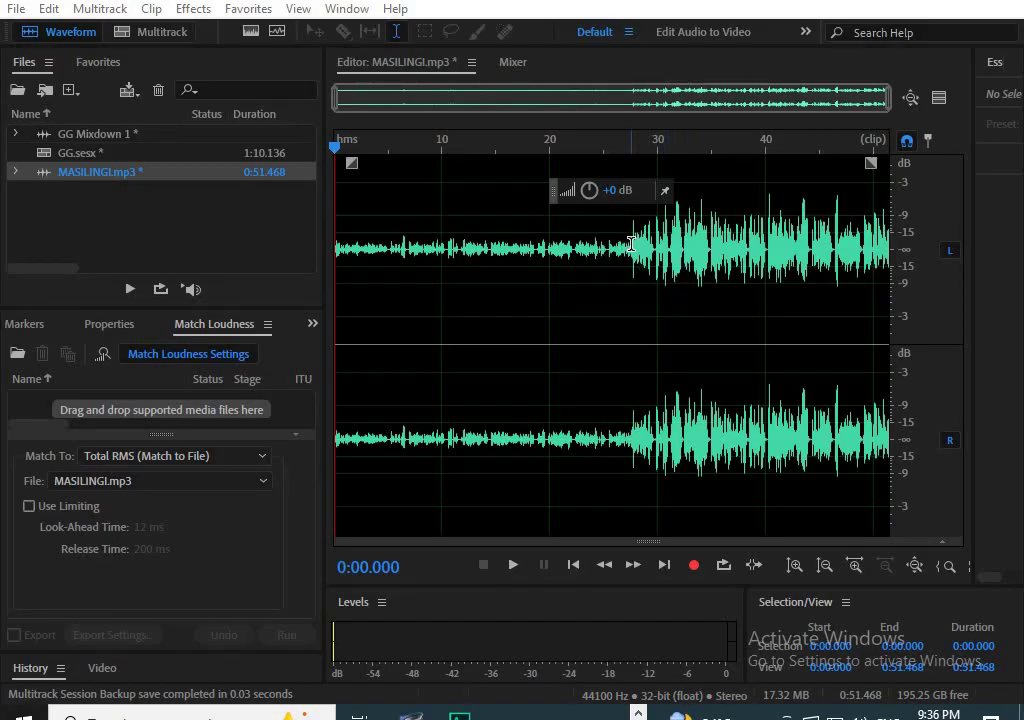
Try lowering the volume of the louder section between about 0:27.5 and 0:40 in the waveform.
drag(631, 244, 747, 299)
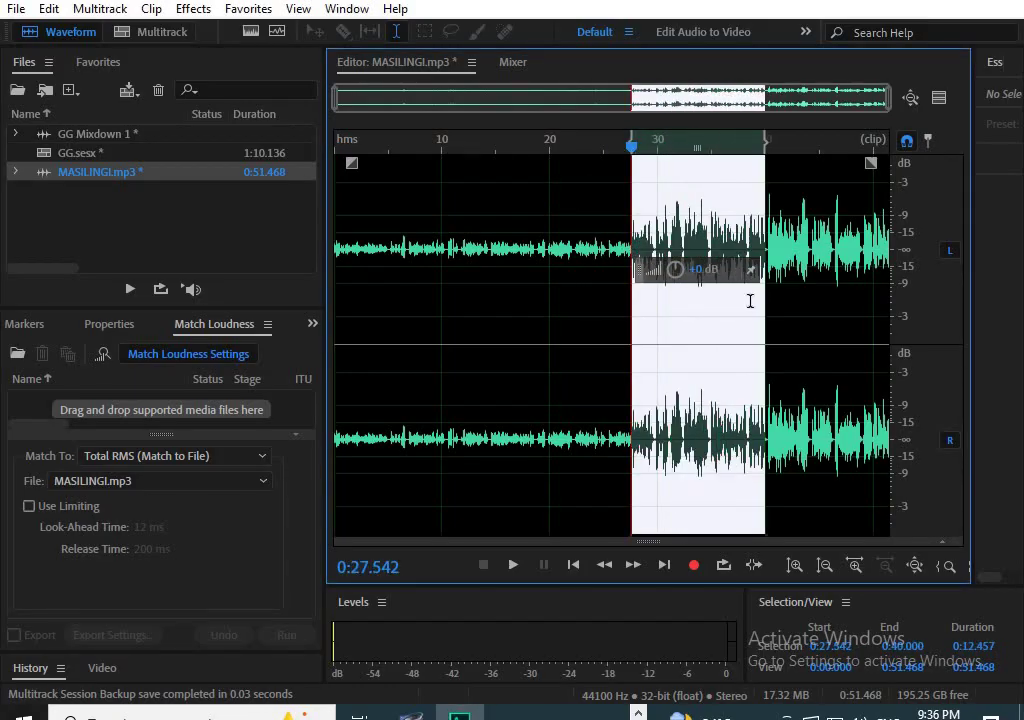
drag(674, 270, 688, 343)
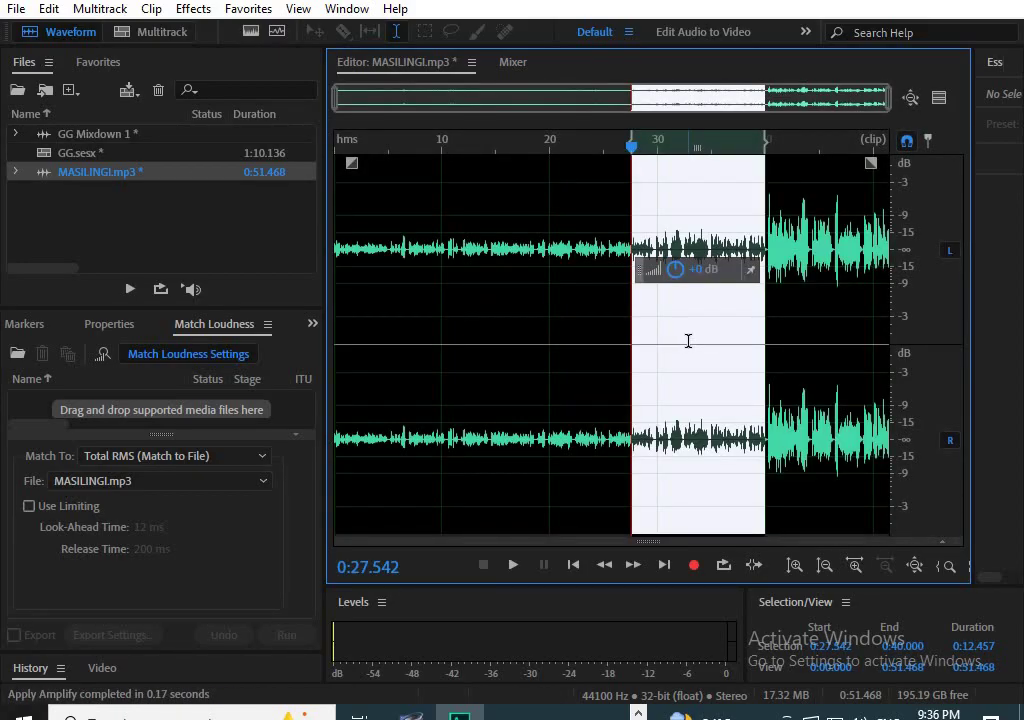
click(601, 297)
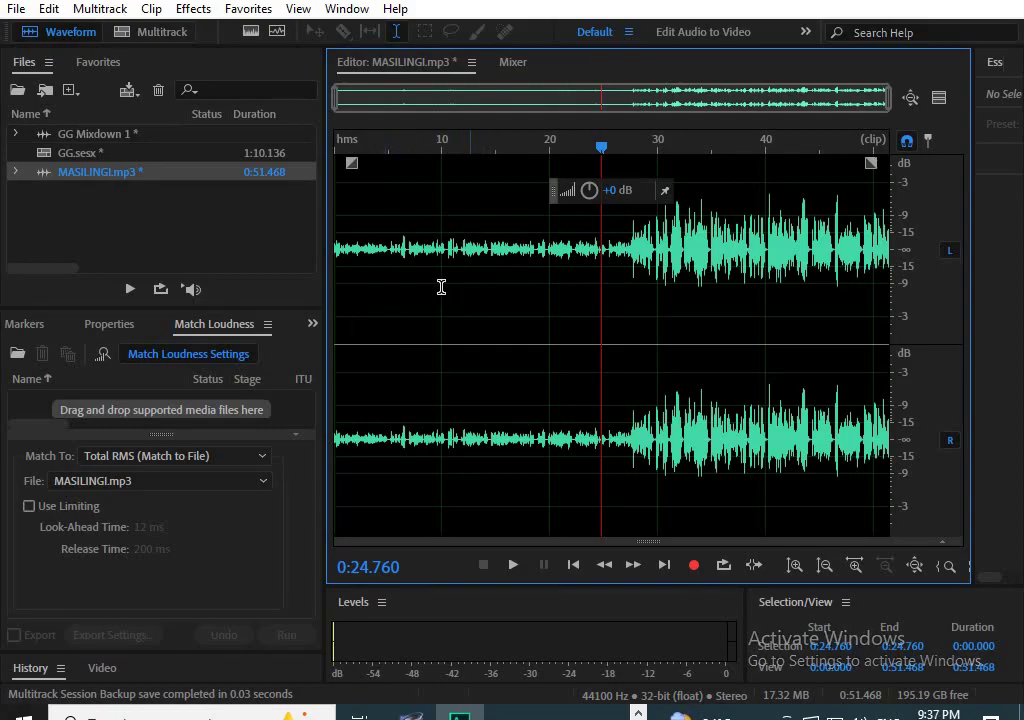
Select the entire waveform and insert it into a new multitrack session named DF.
click(408, 267)
key(ctrl+a)
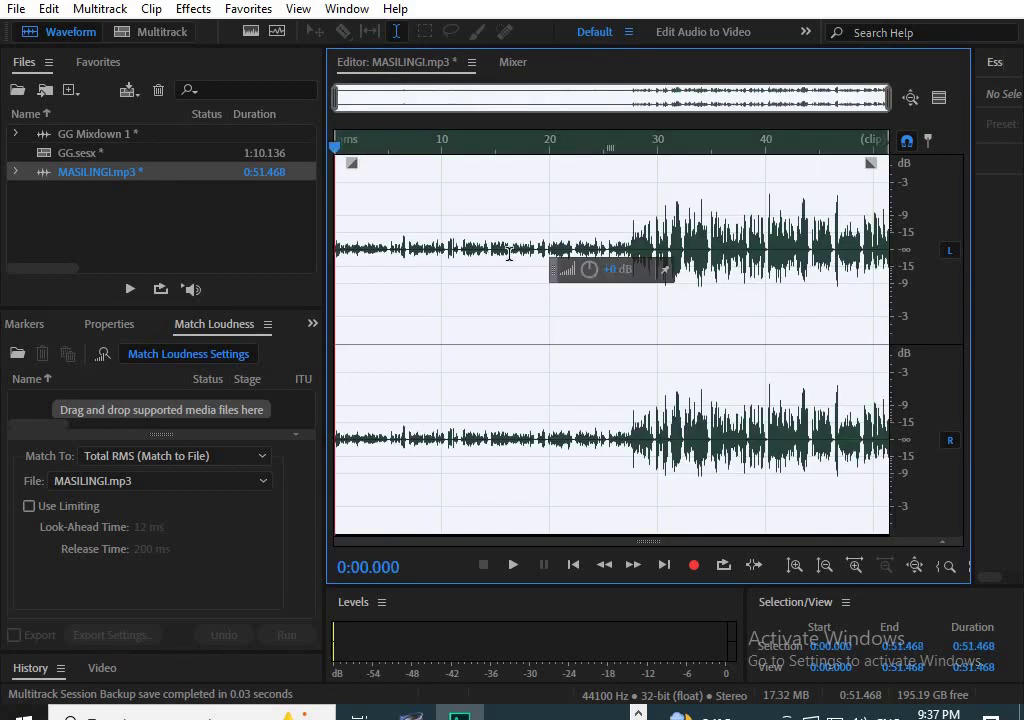
right_click(454, 267)
mouse_move(545, 295)
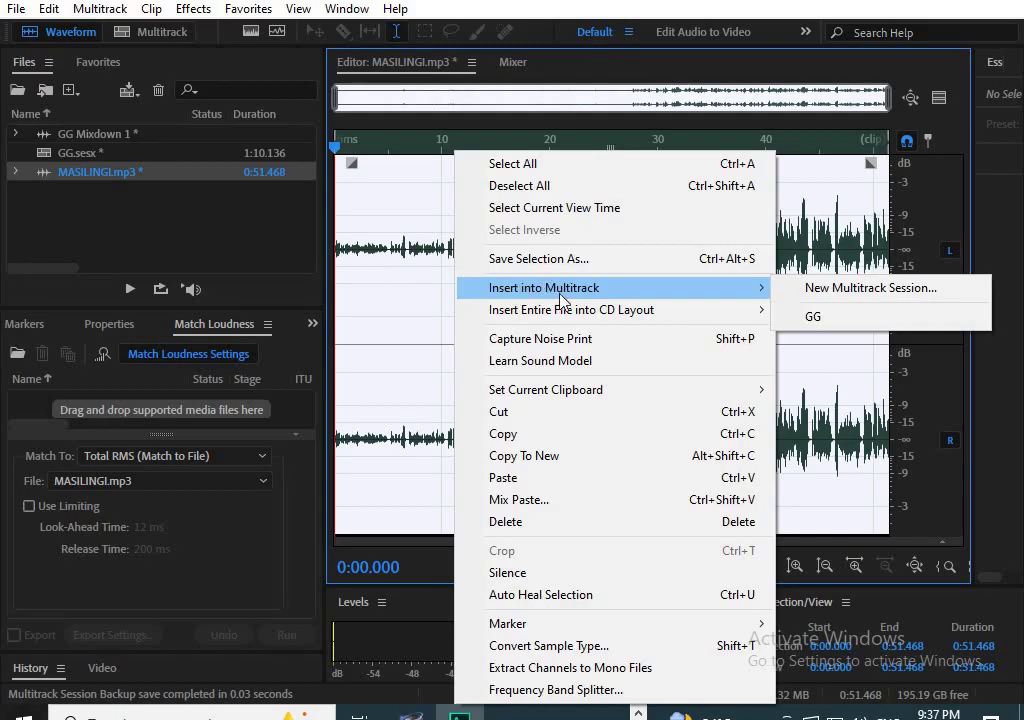
click(862, 289)
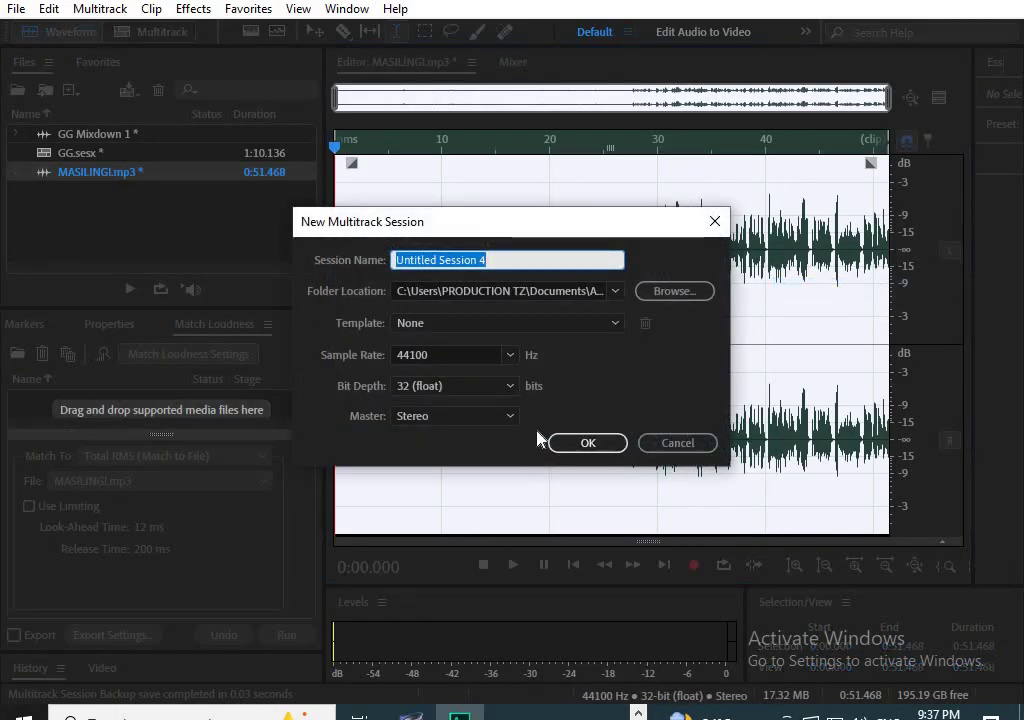
text(DF)
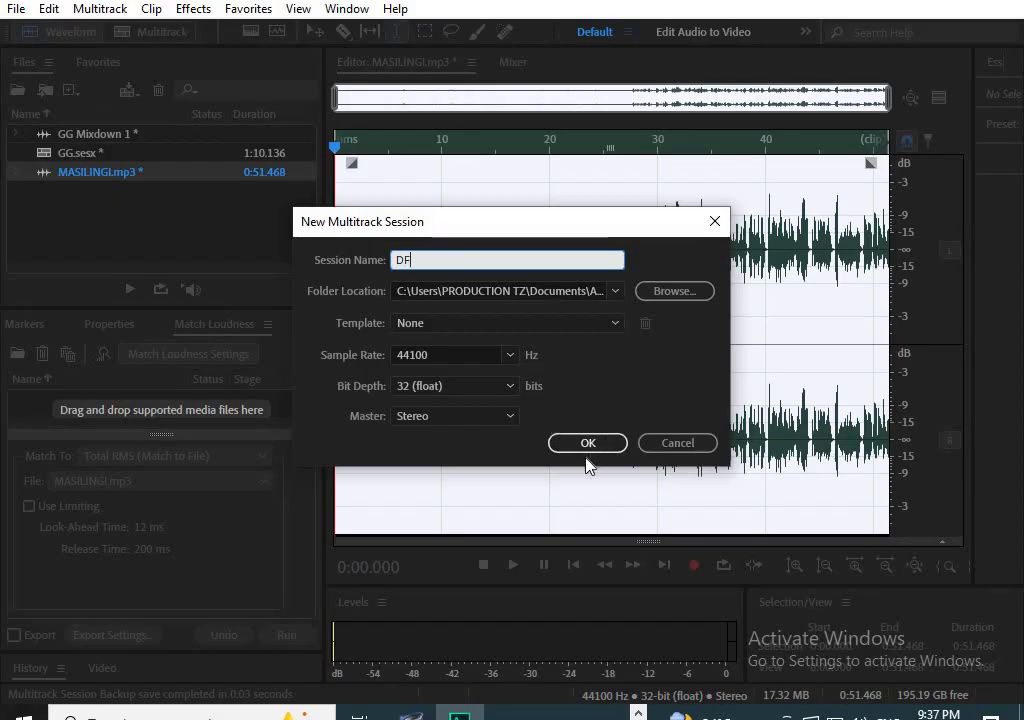
click(589, 449)
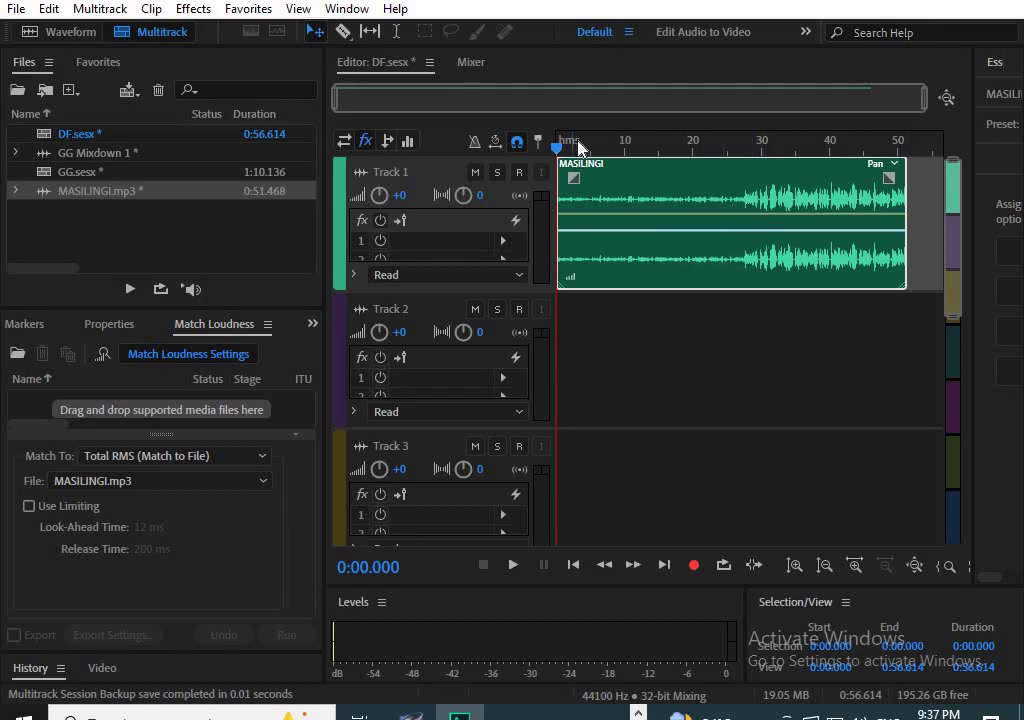
Play the quiet part from about 0:03 and the loud part from about 0:29 to compare their levels.
click(585, 195)
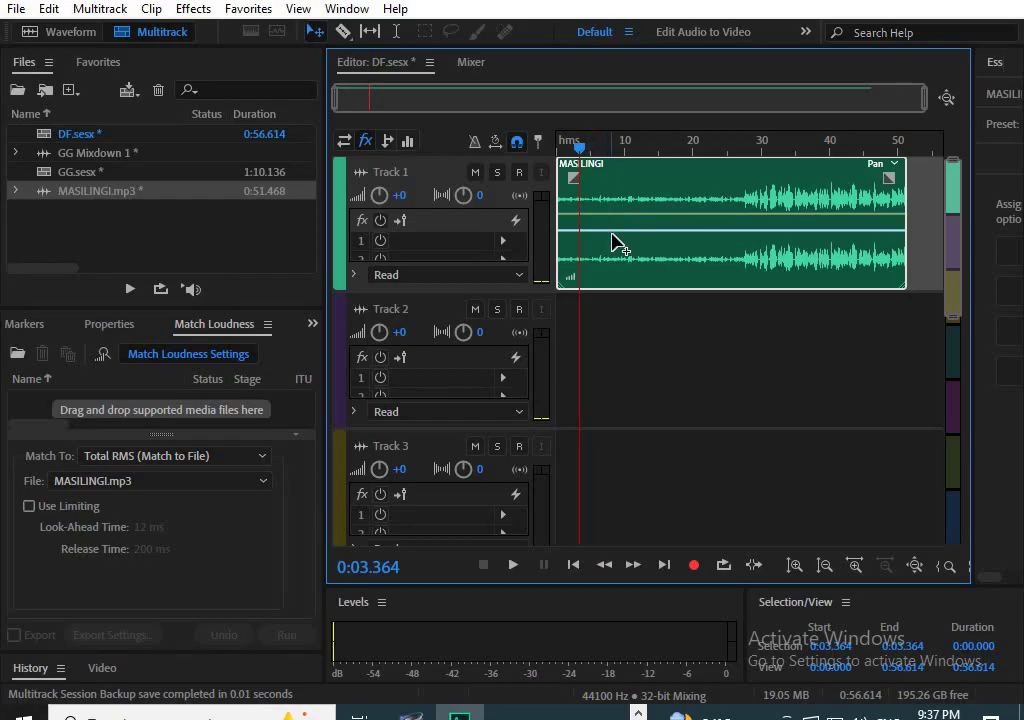
key(space)
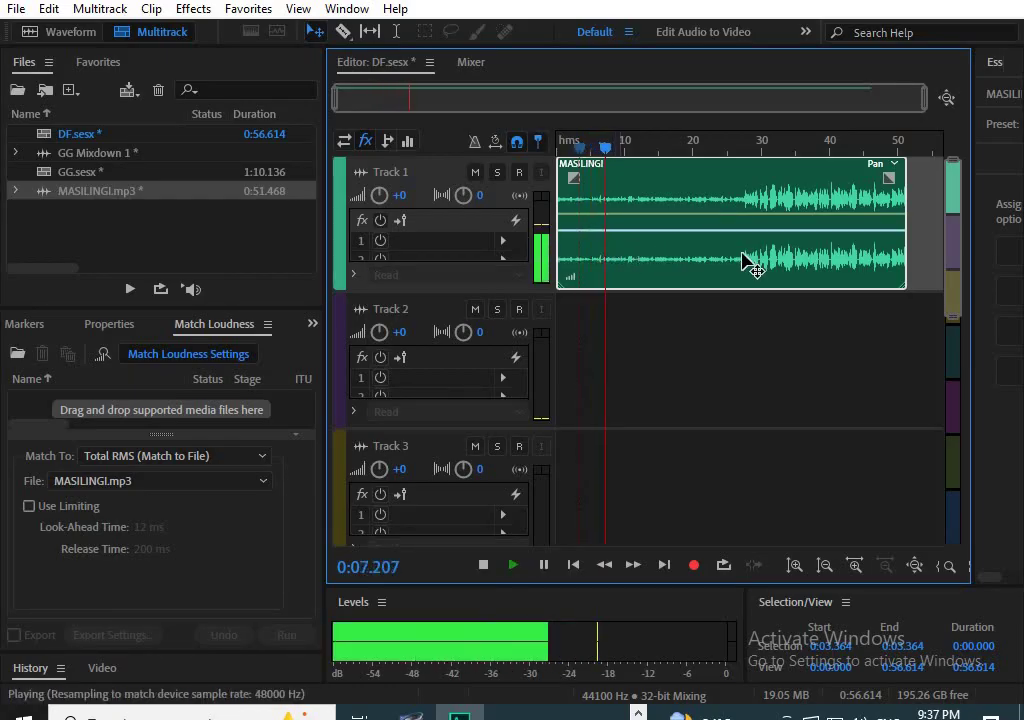
key(space)
click(755, 145)
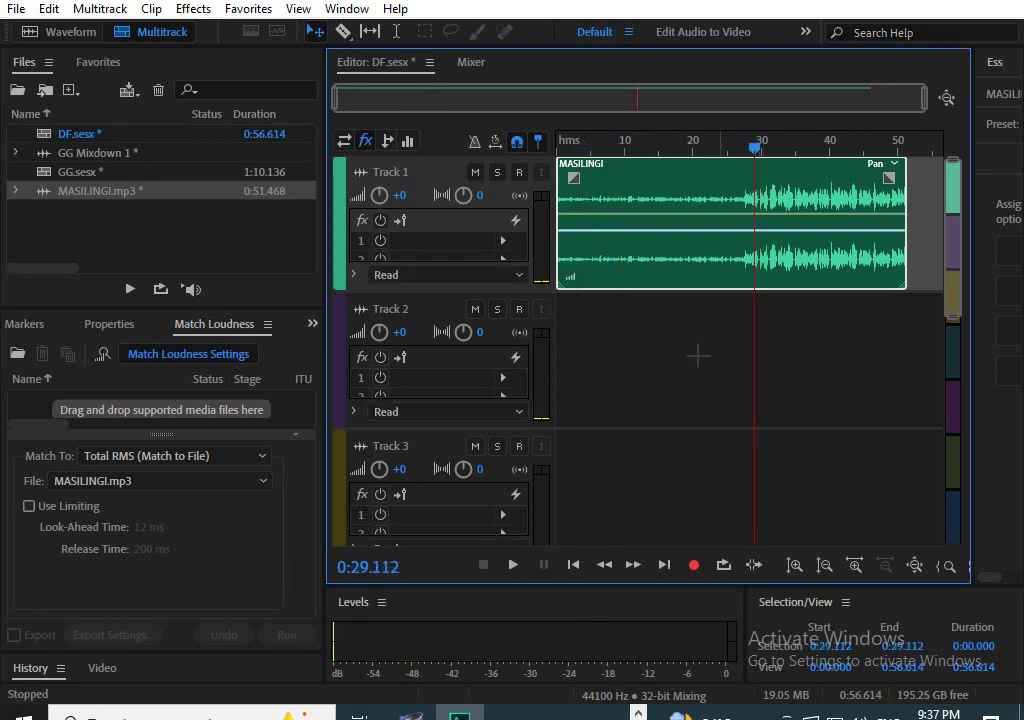
key(space)
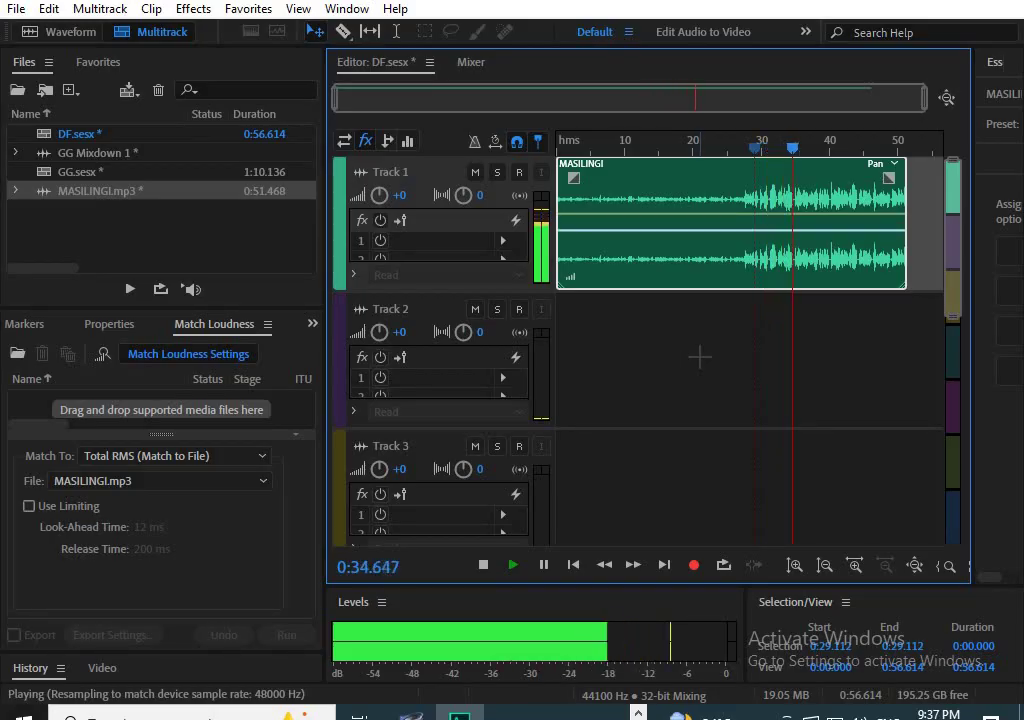
key(space)
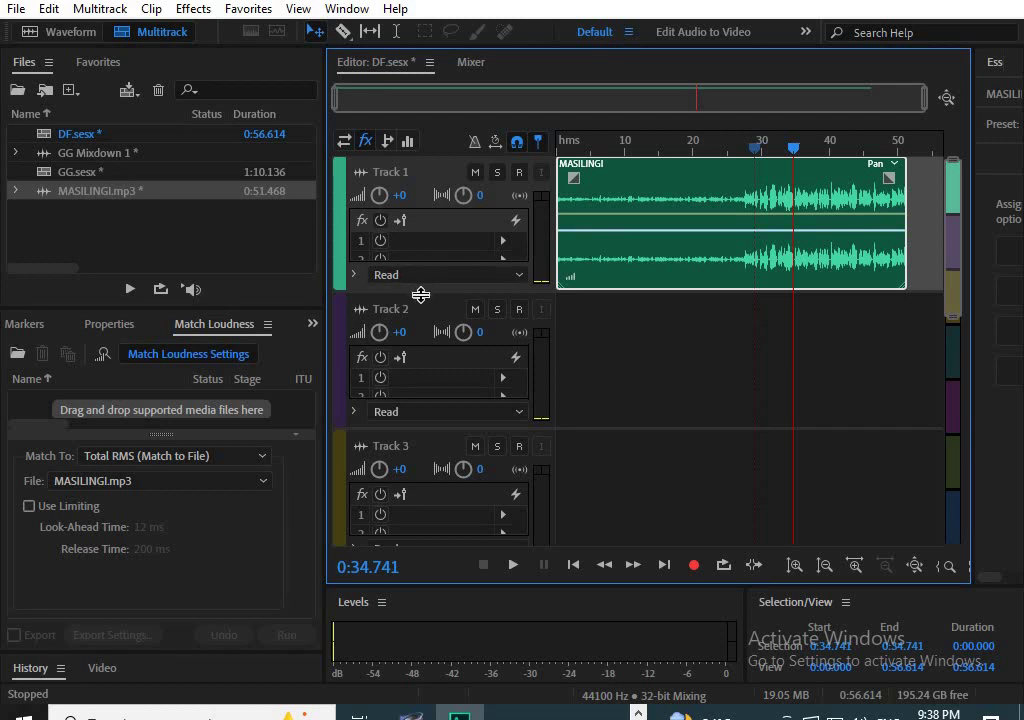
Enlarge Track 1 to show its effect slots and add the Speech Volume Leveler effect in slot 1.
drag(420, 293, 405, 468)
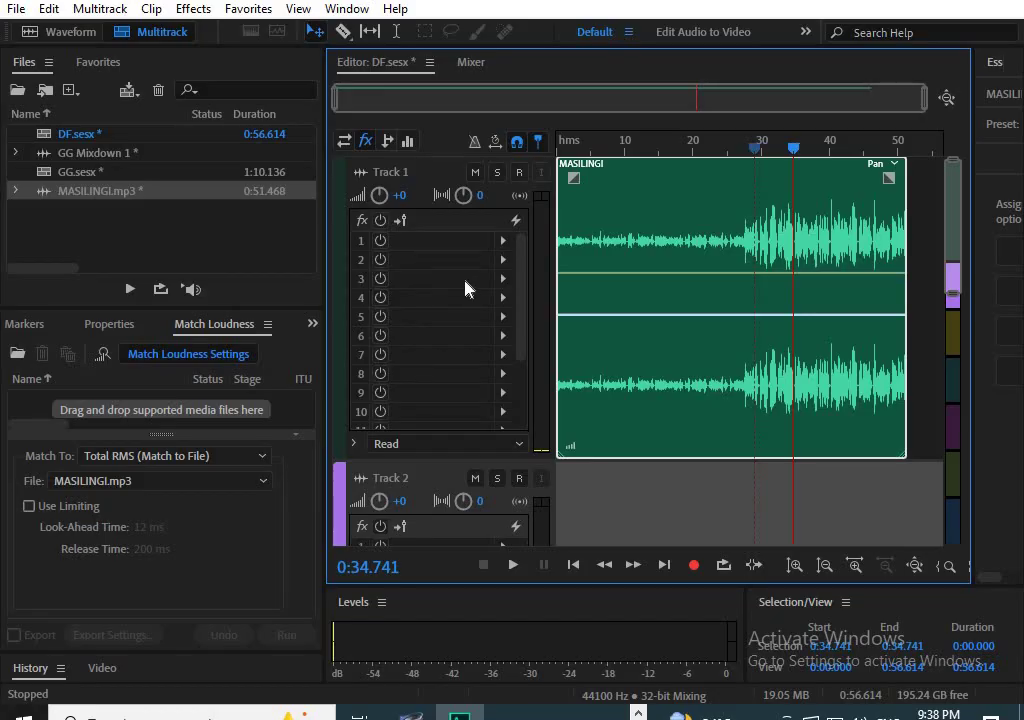
click(502, 243)
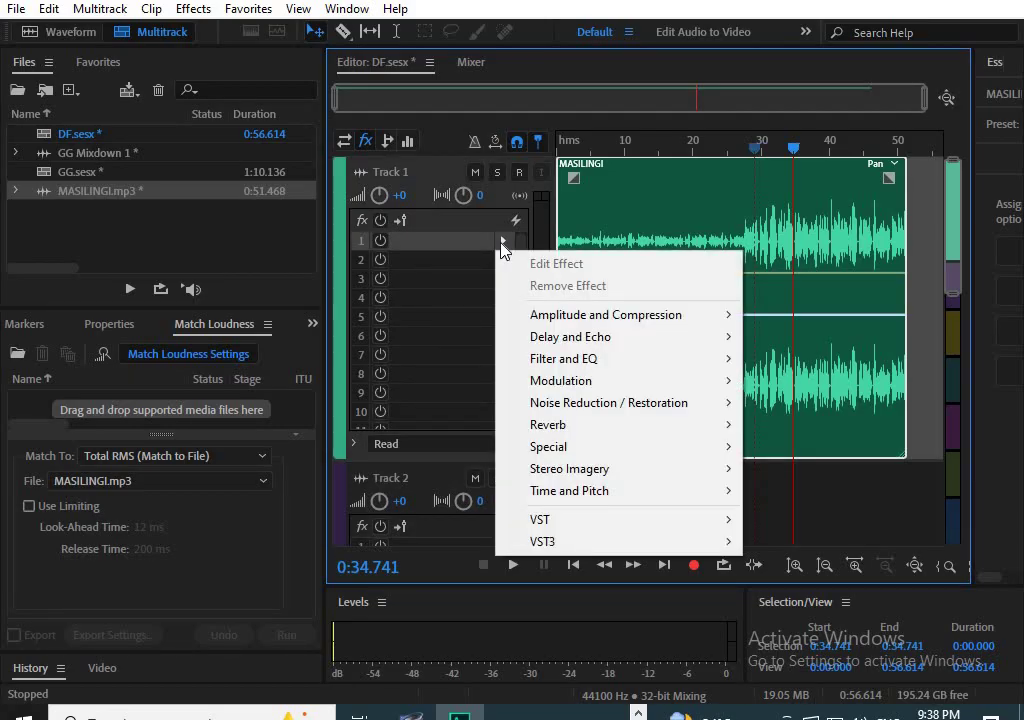
mouse_move(559, 318)
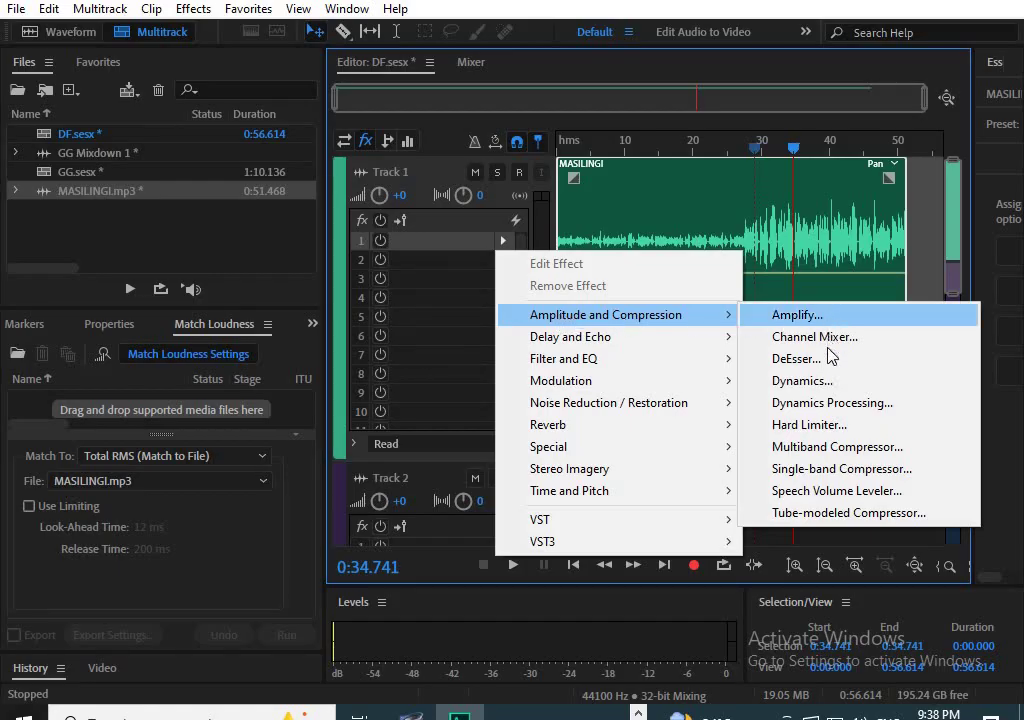
click(836, 492)
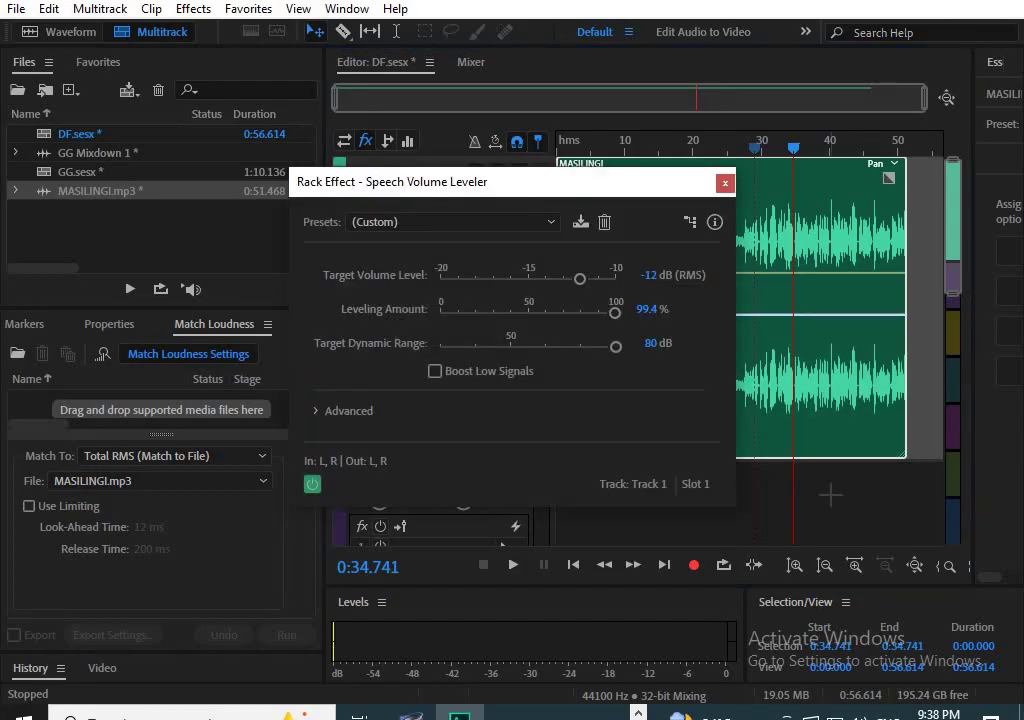
Apply the Medium preset to Track 1's Speech Volume Leveler and move its window clear of the clip.
click(551, 222)
click(425, 245)
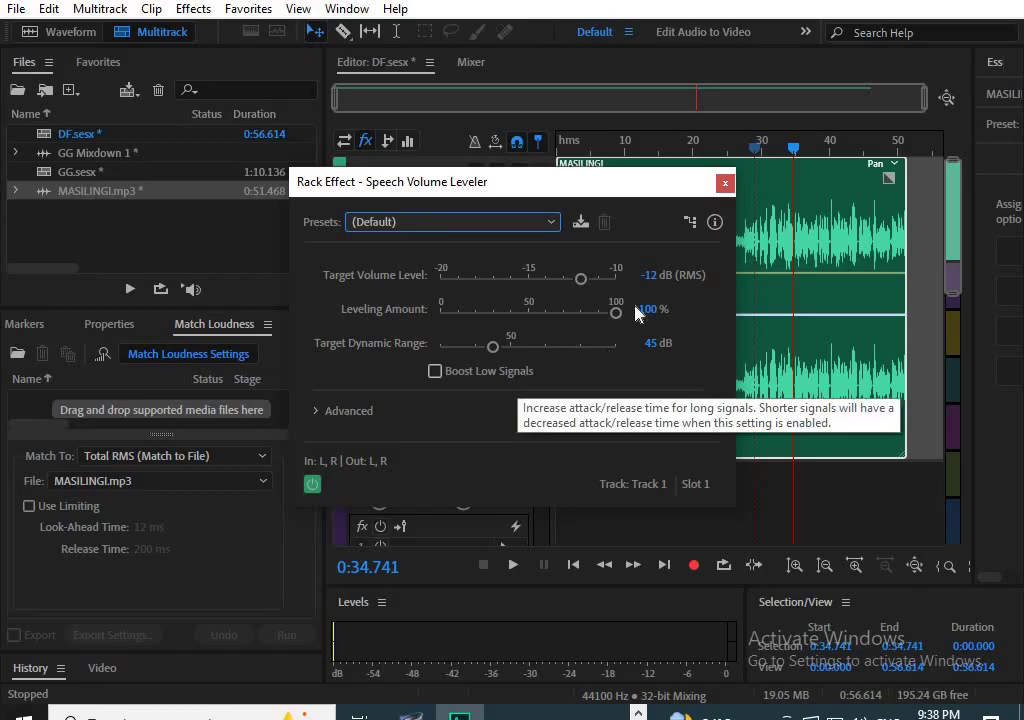
drag(508, 185, 350, 318)
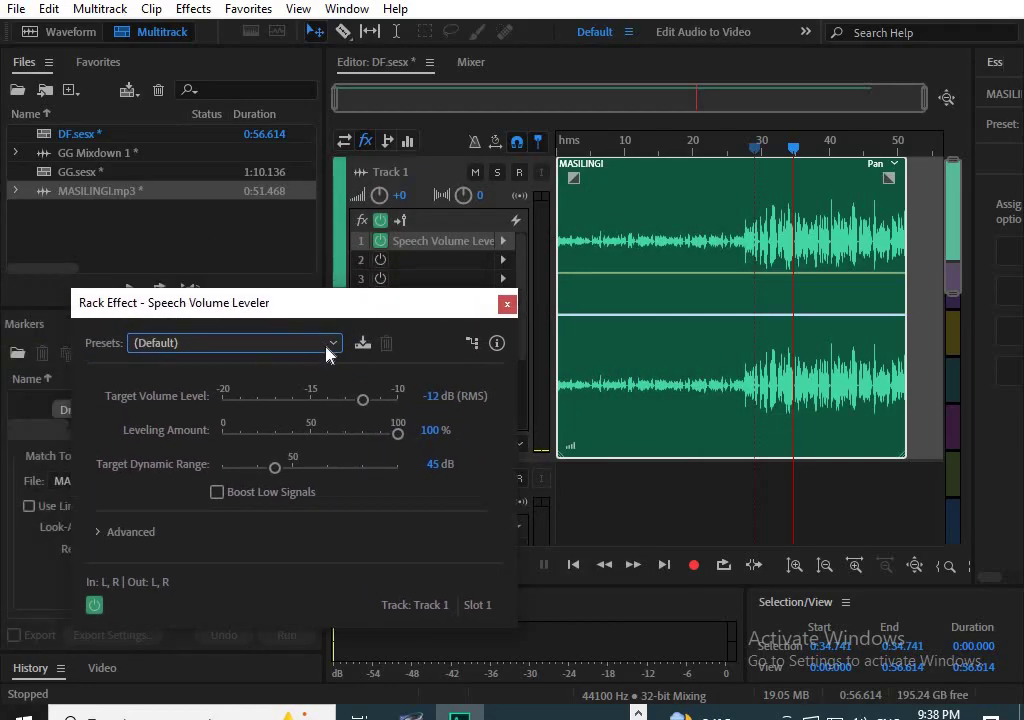
click(330, 346)
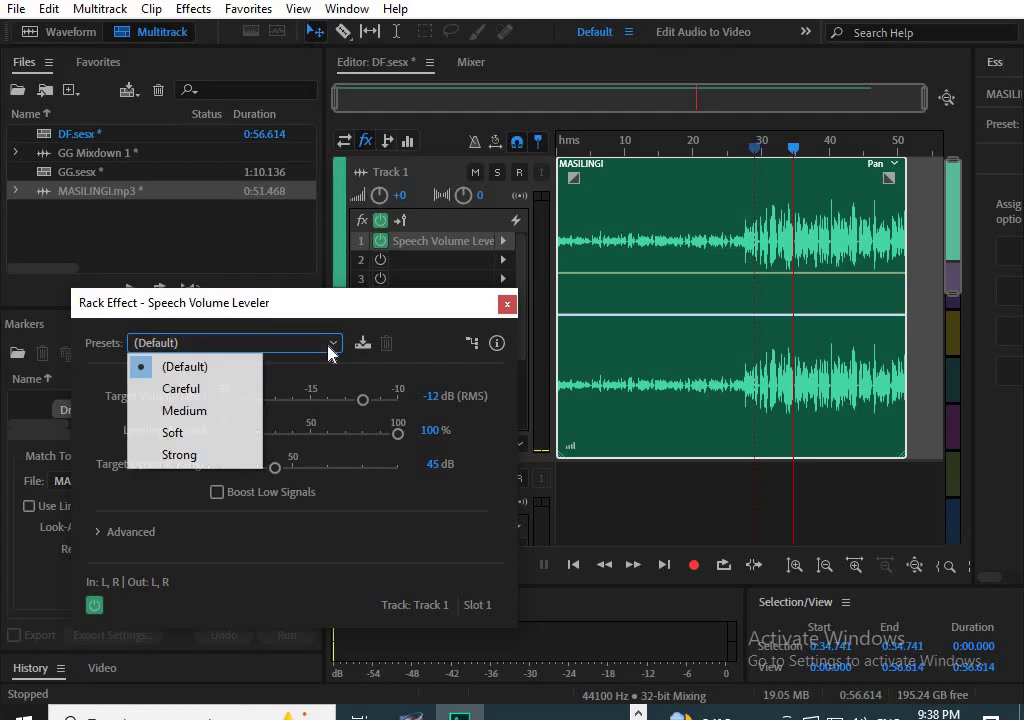
click(200, 414)
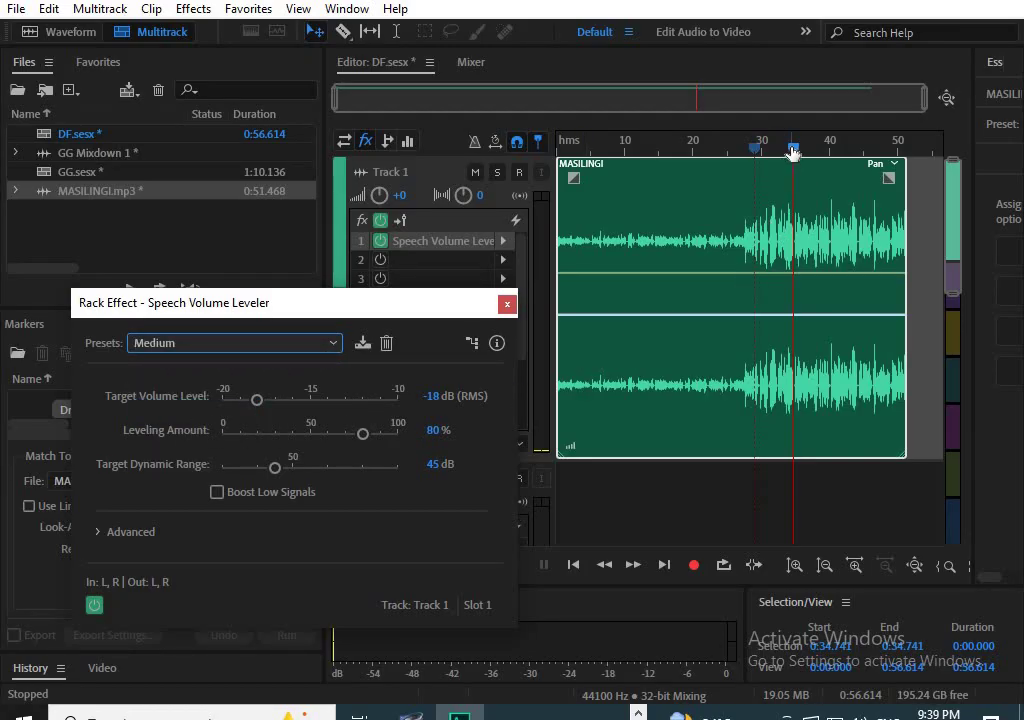
Play the clip from about 0:03 and from about 0:31 to check the leveled volume of both parts.
drag(792, 148, 735, 148)
click(576, 180)
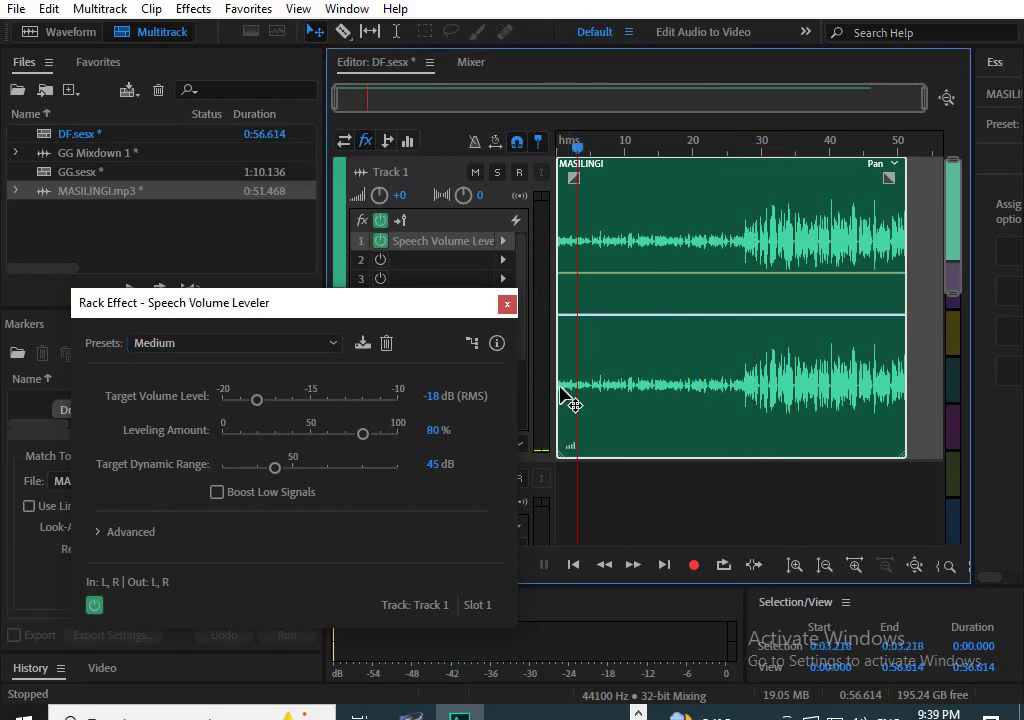
key(space)
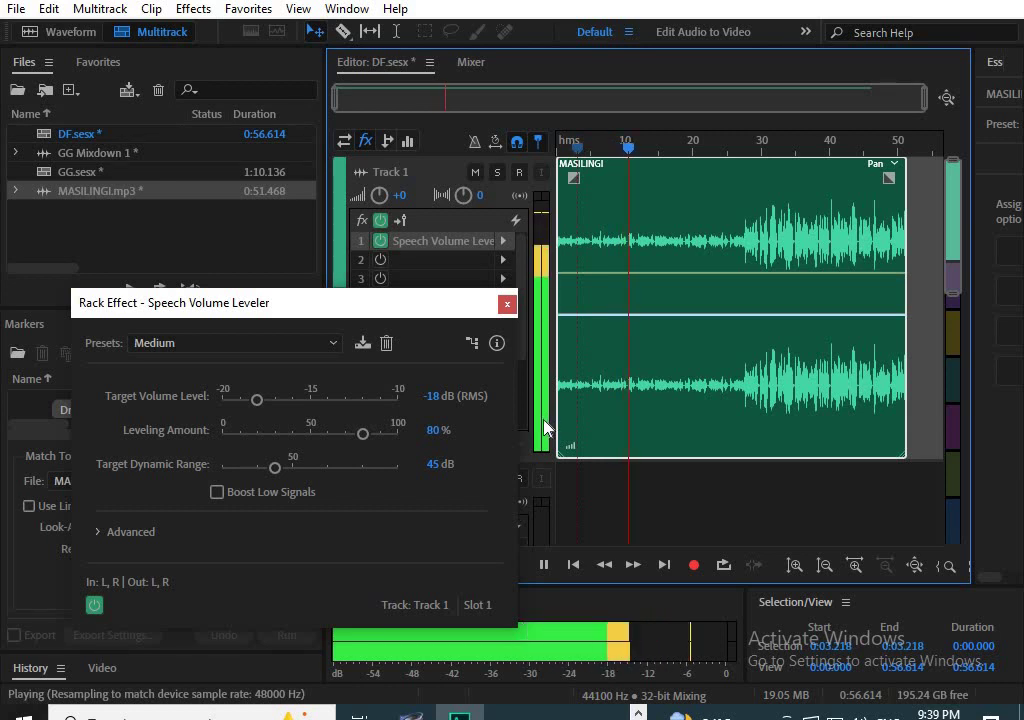
key(space)
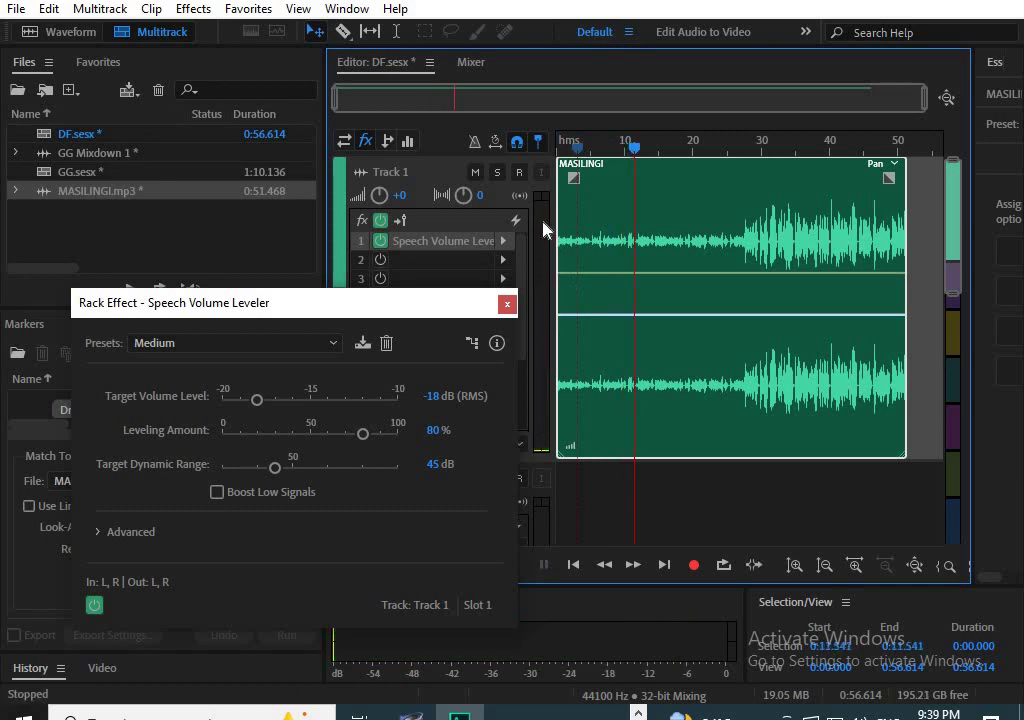
click(773, 147)
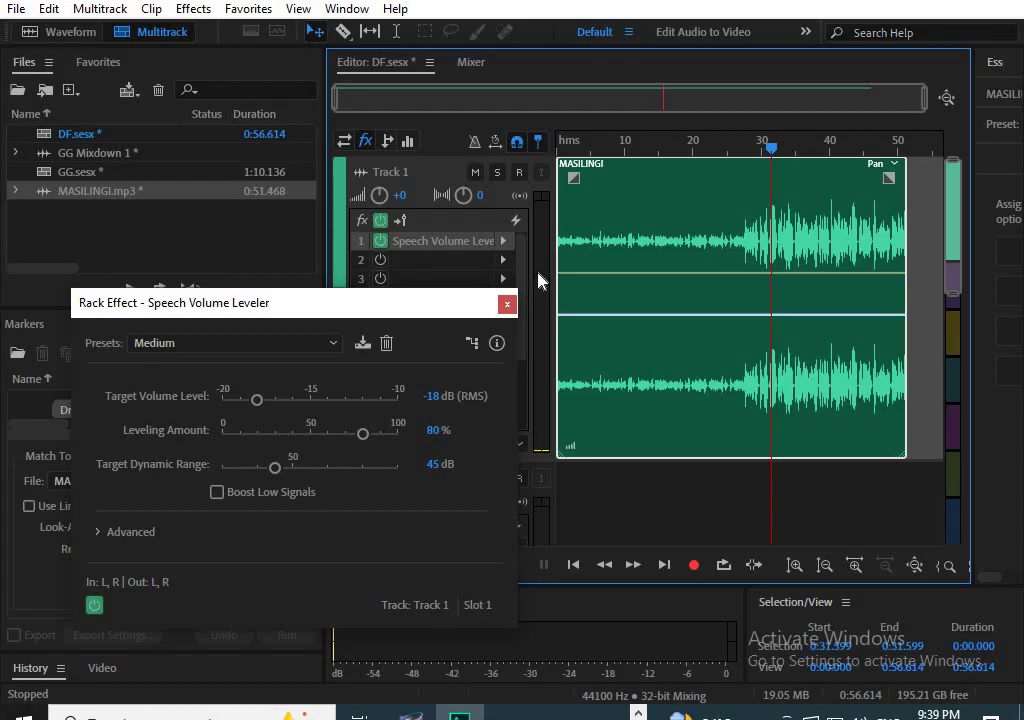
key(space)
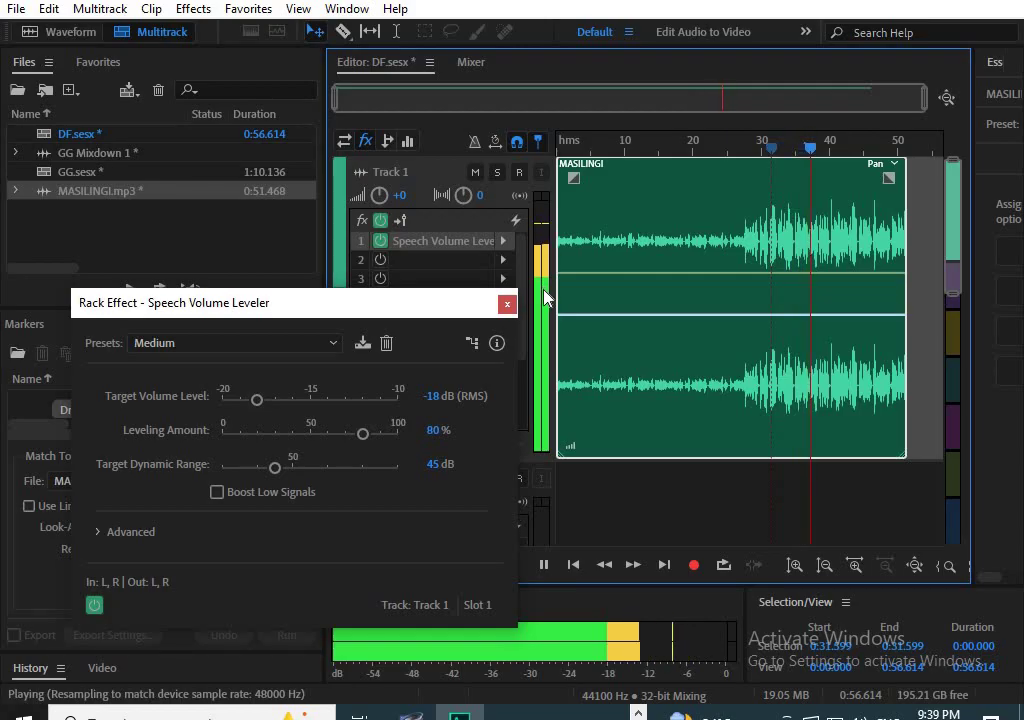
key(space)
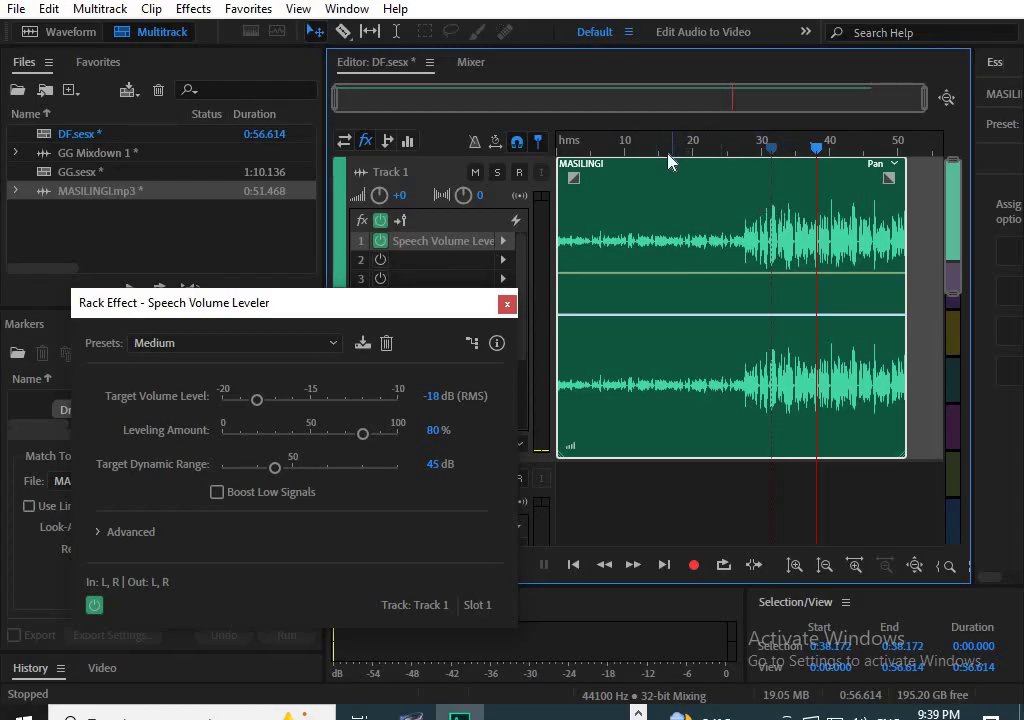
Compare the leveled playback again from about 0:15 in the quiet part and about 0:34 in the loud part.
click(661, 195)
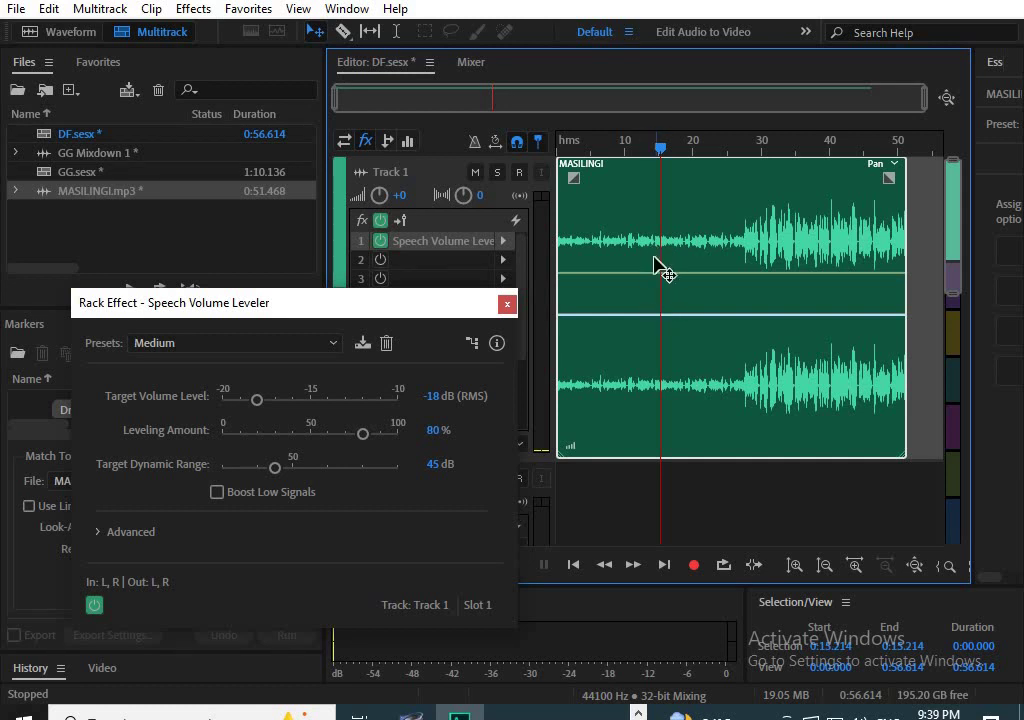
key(space)
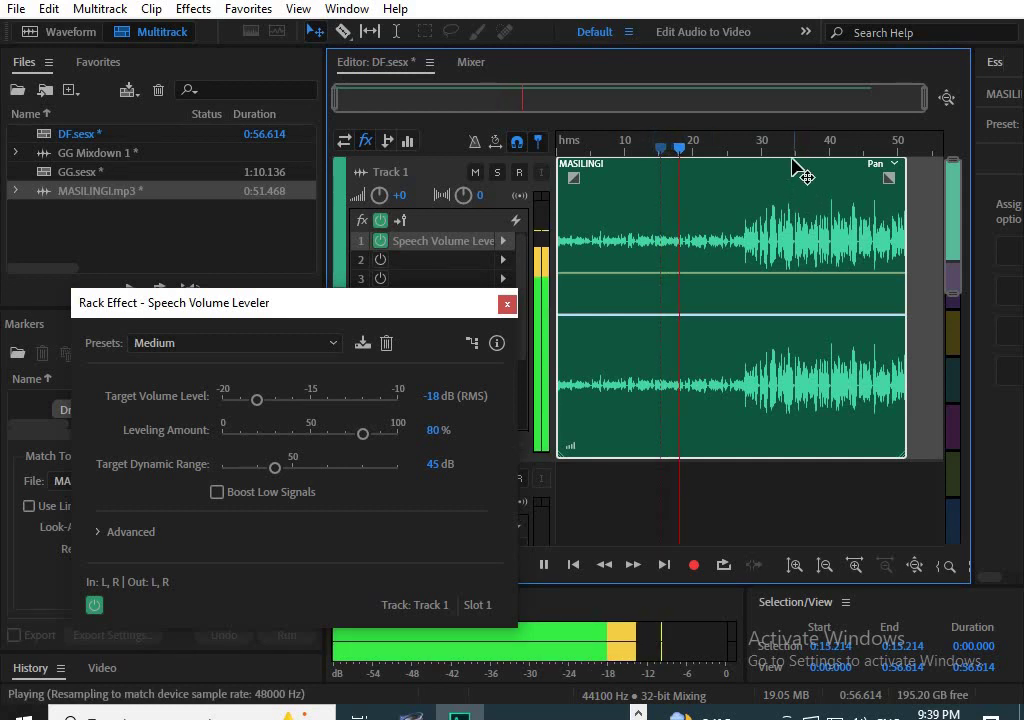
key(space)
click(789, 245)
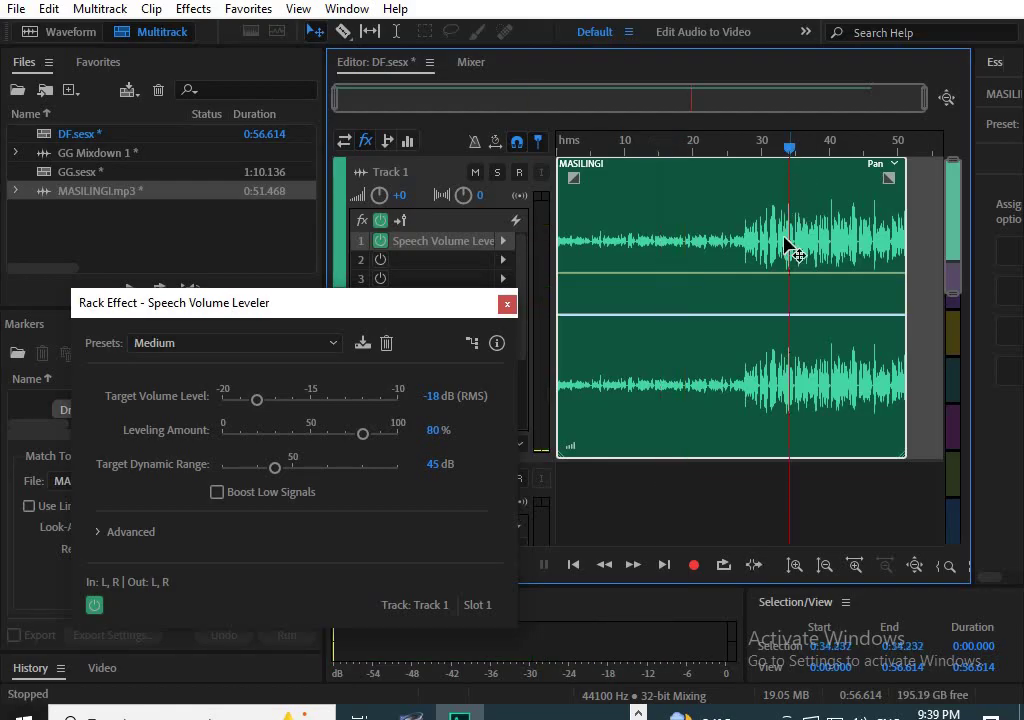
key(space)
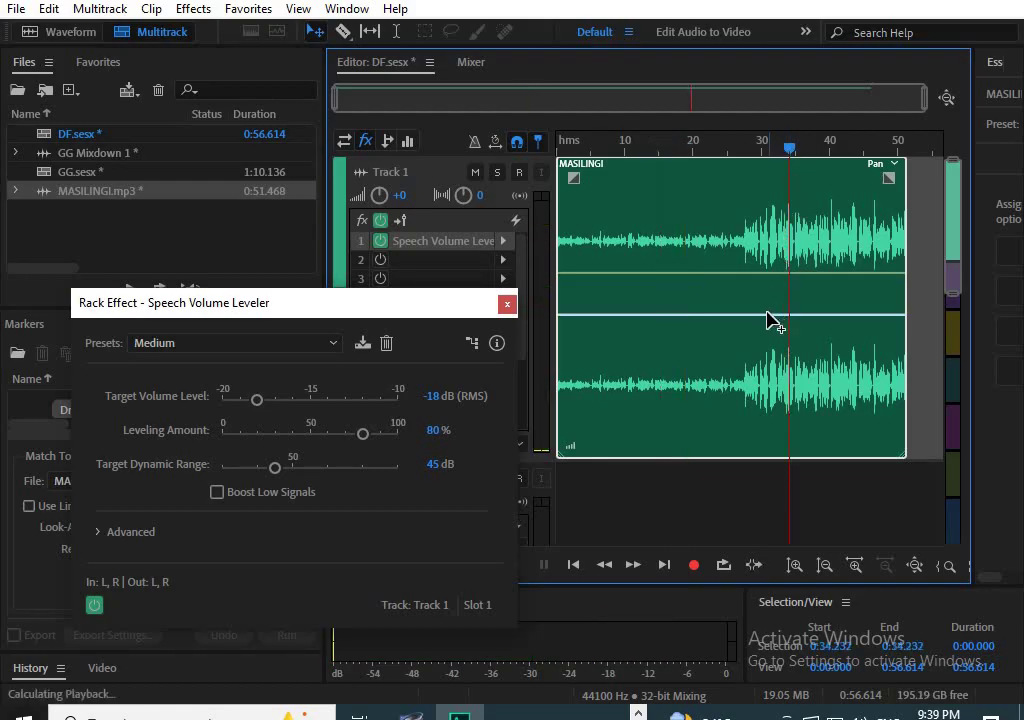
key(space)
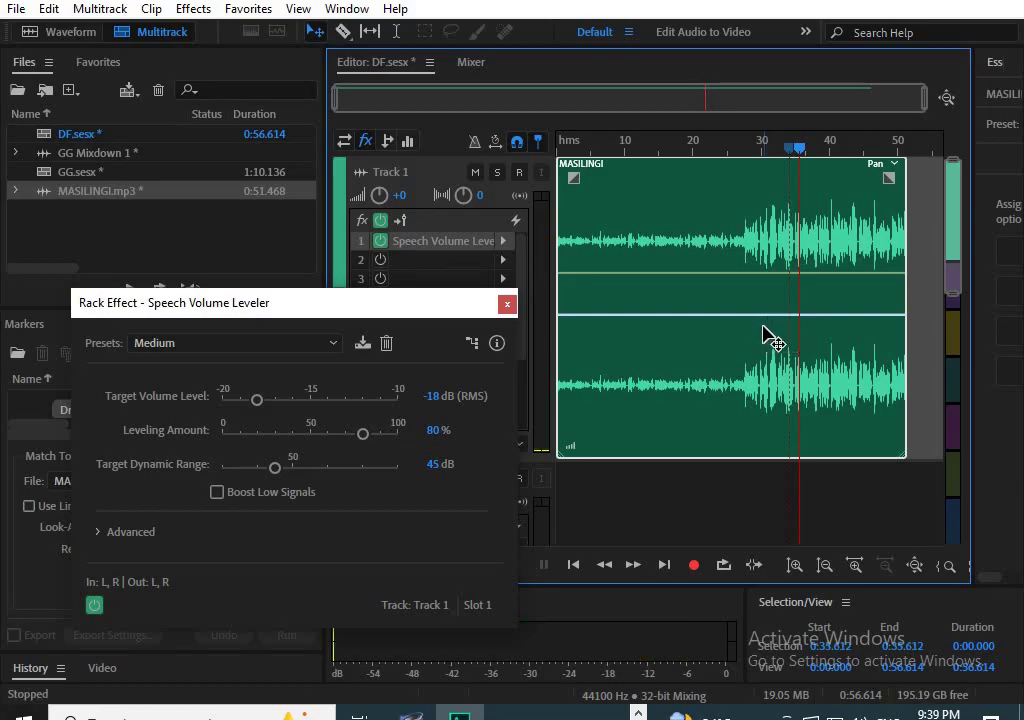
Mix down the selected clip of the DF multitrack session to a new file.
click(710, 470)
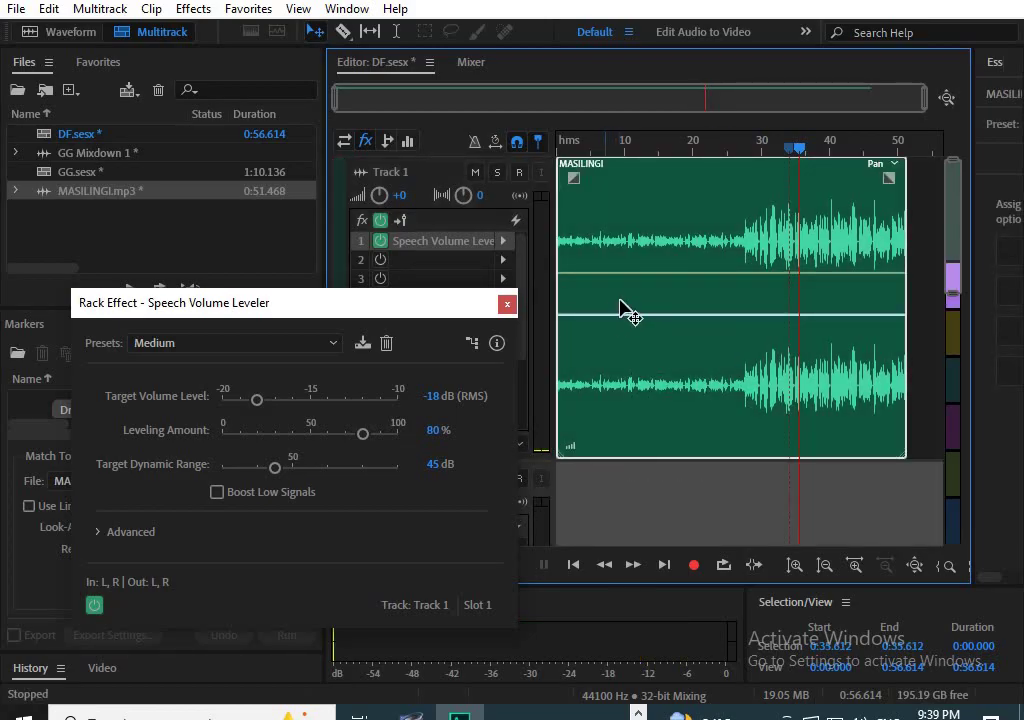
click(49, 9)
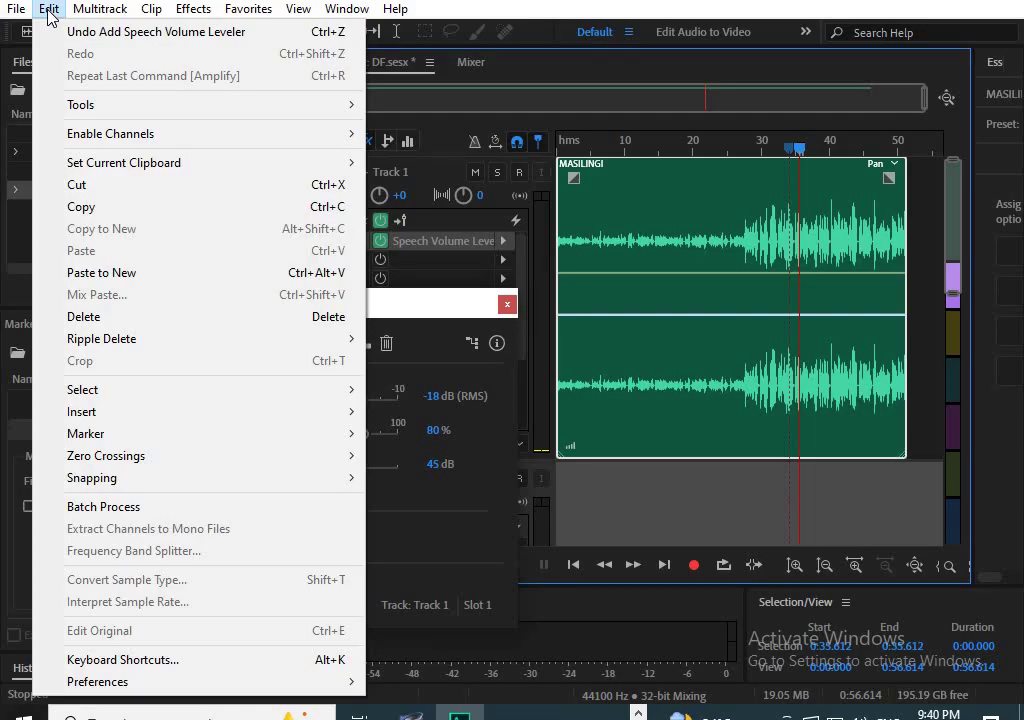
mouse_move(76, 13)
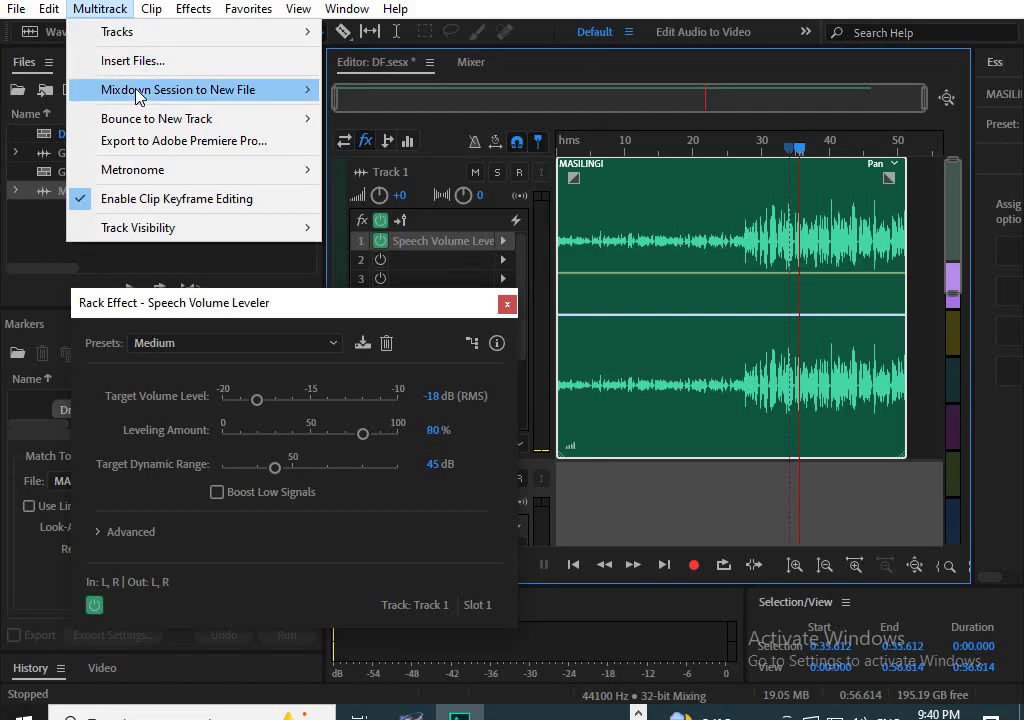
mouse_move(138, 95)
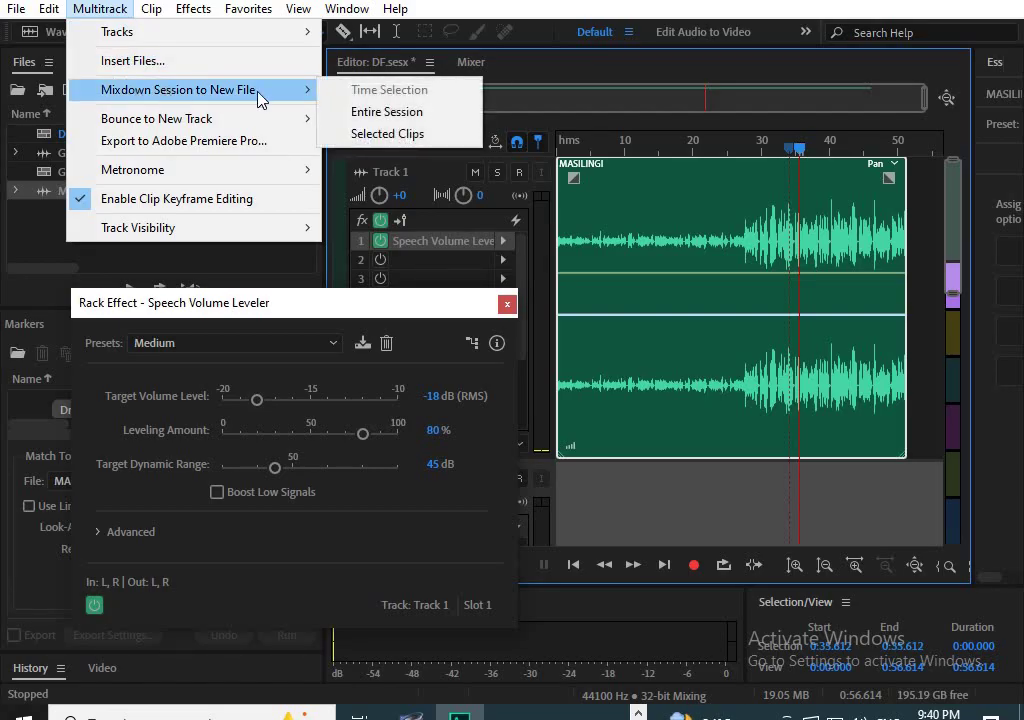
click(424, 138)
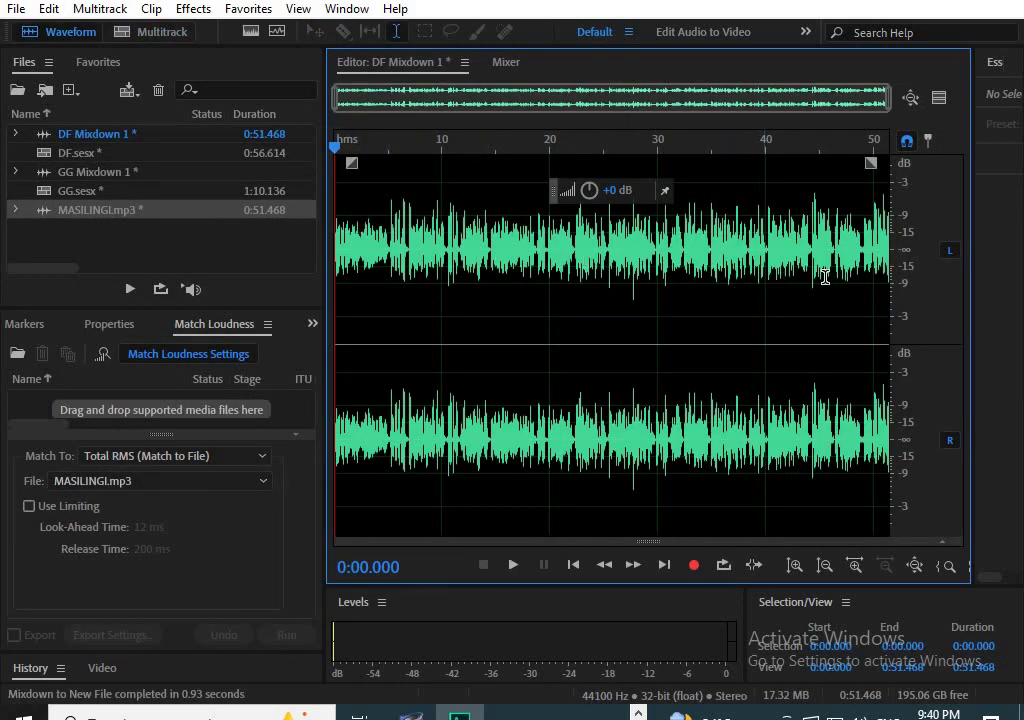
Play the mixdown from about 0:09, 0:38, 0:01 and 0:34 to compare the volume of its early and late parts.
click(427, 240)
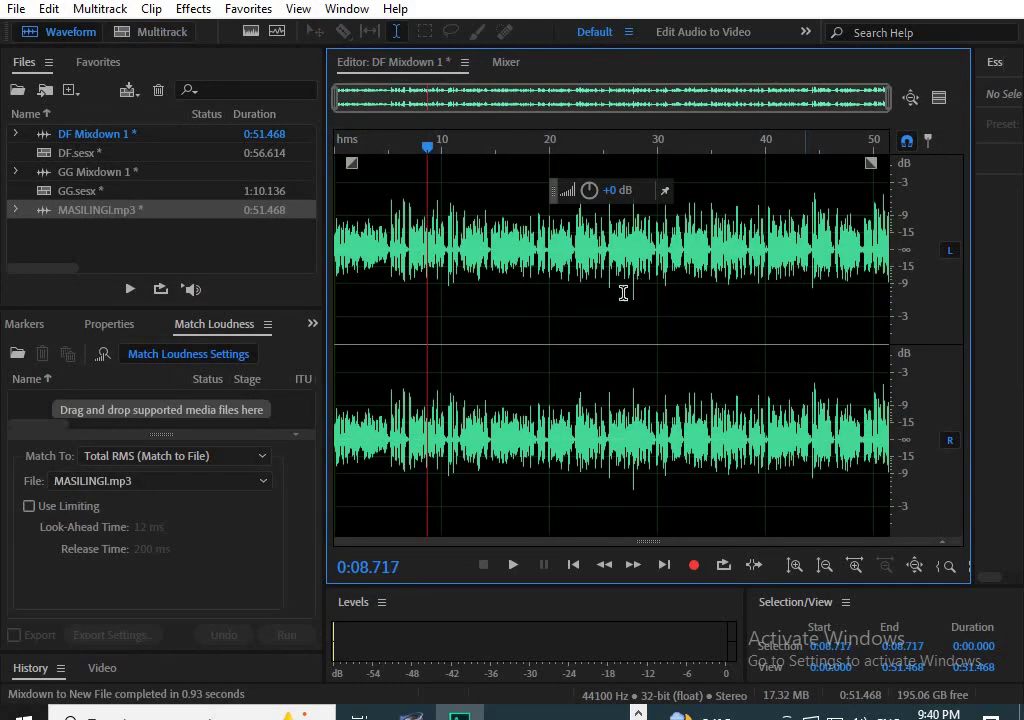
key(space)
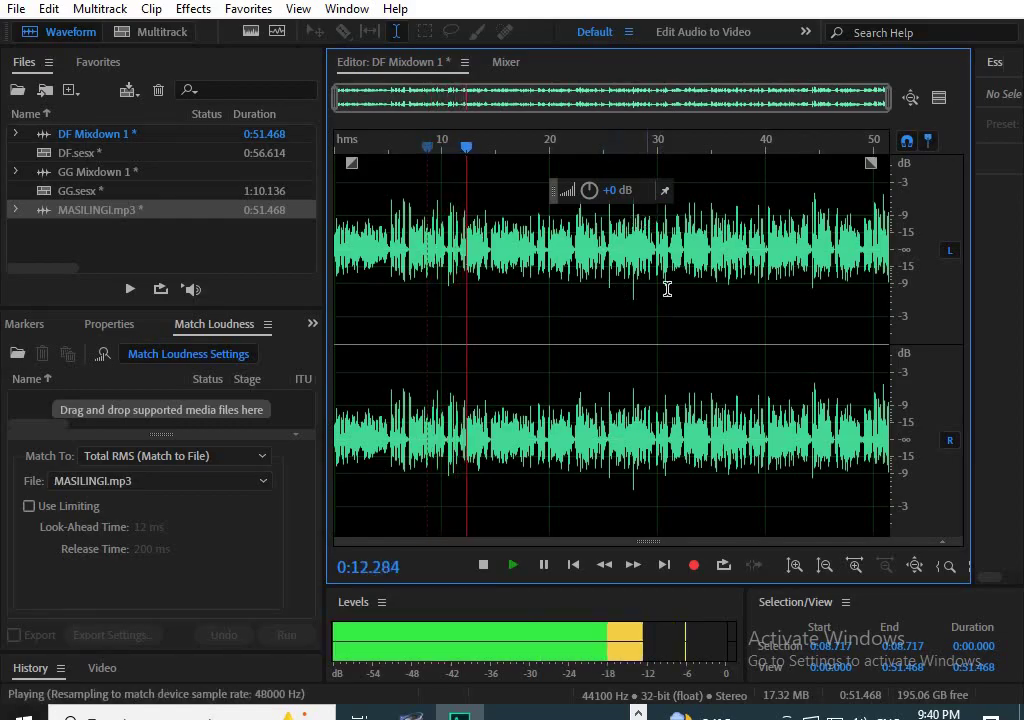
click(750, 150)
key(space)
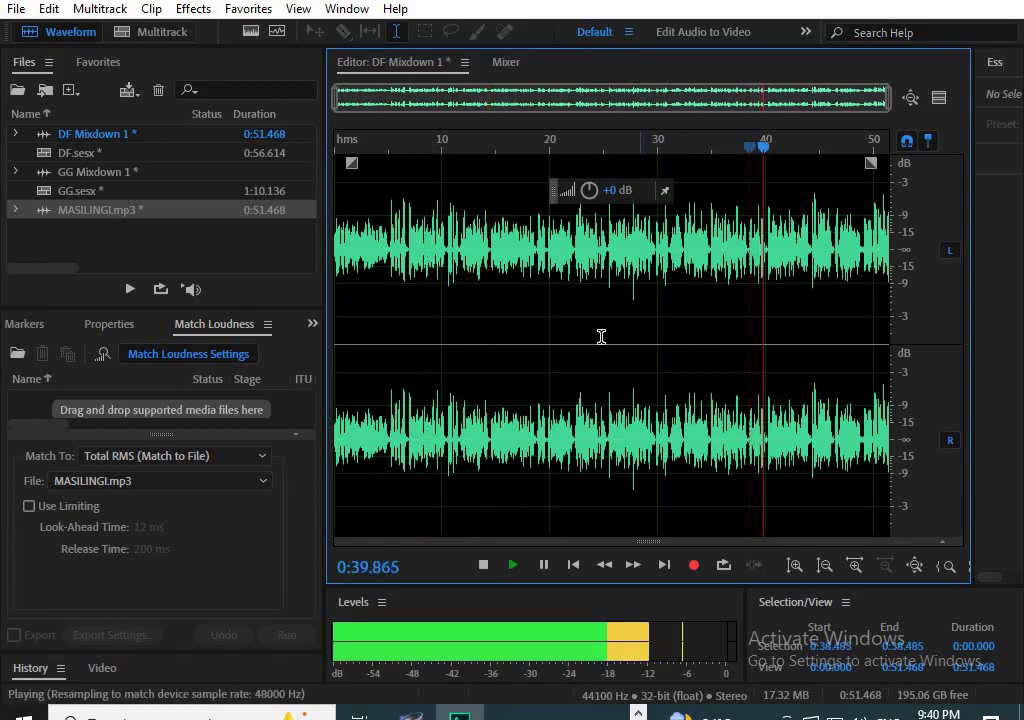
click(343, 149)
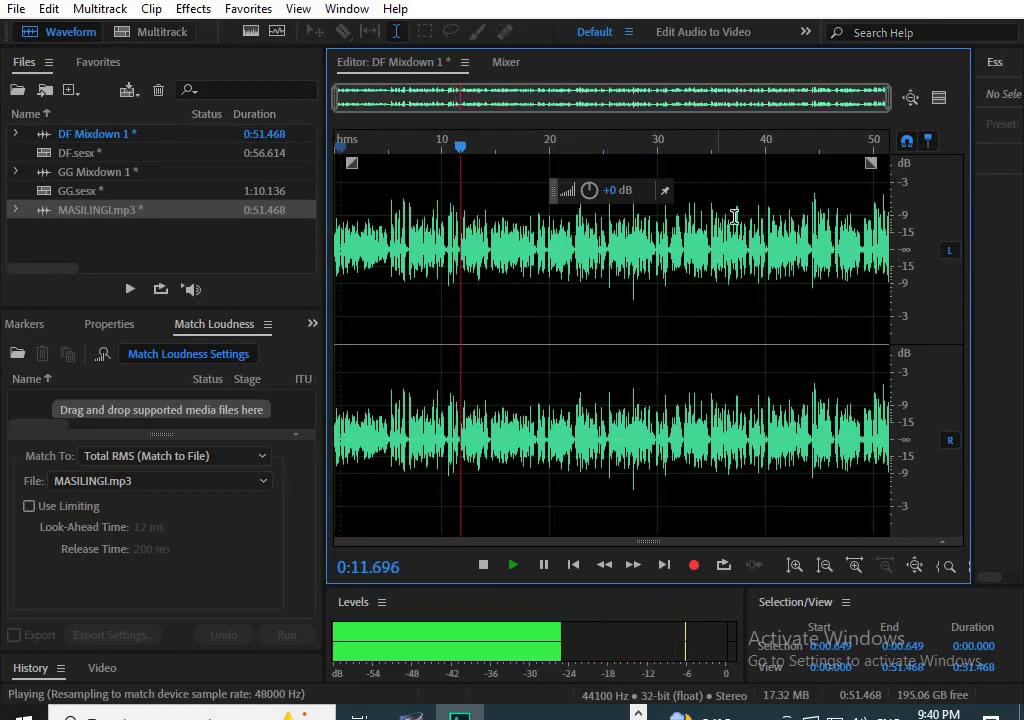
click(701, 147)
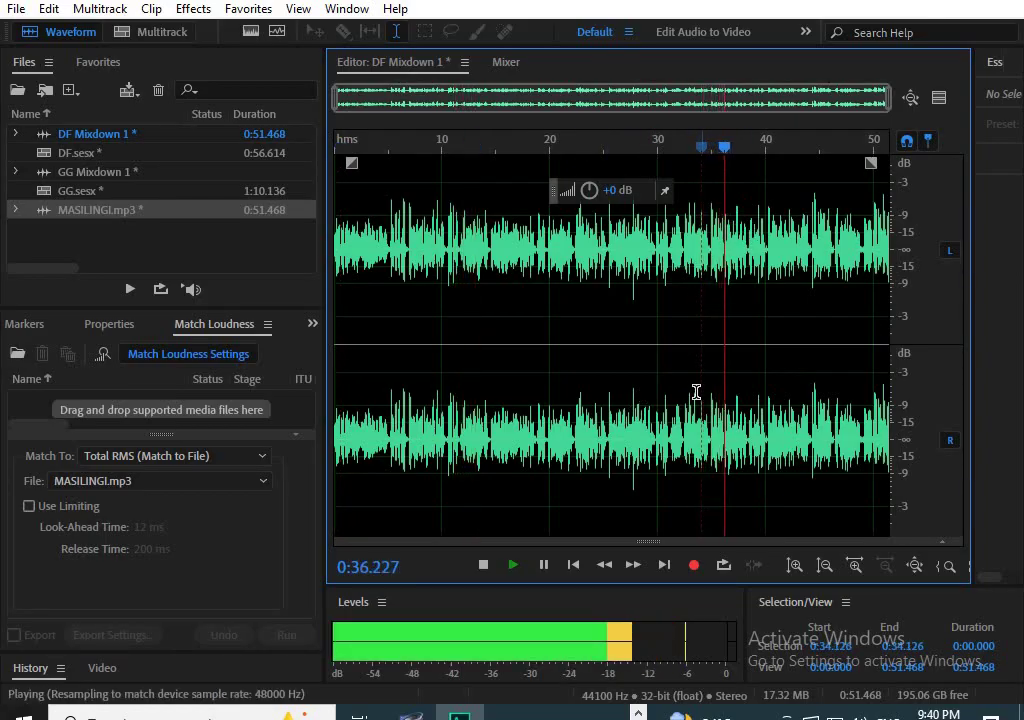
key(space)
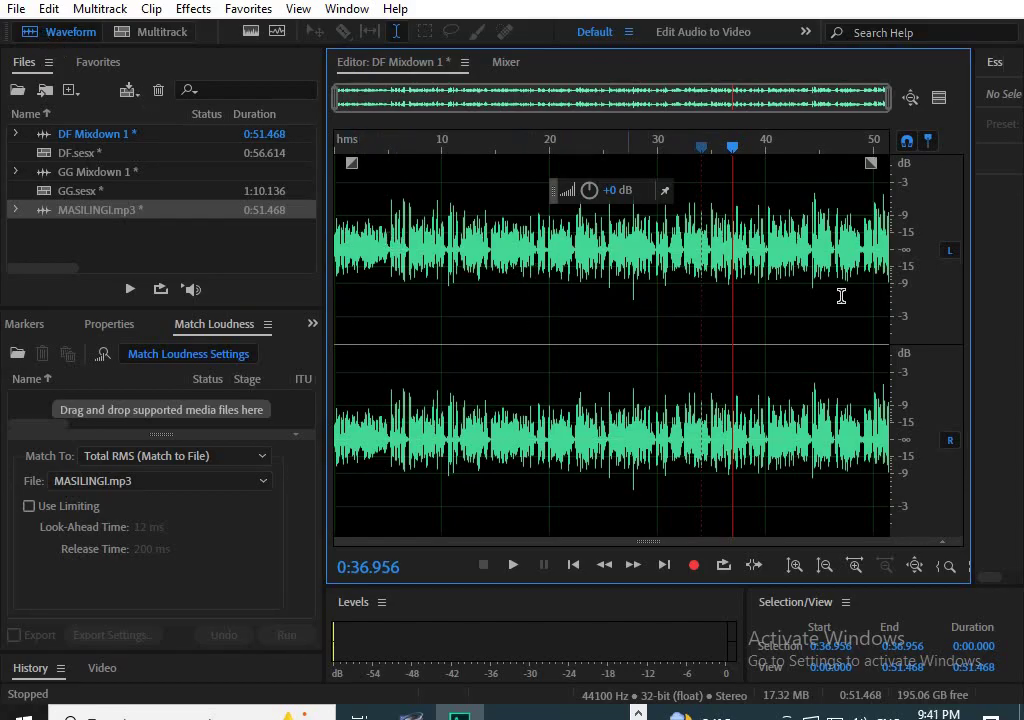
Save the mixdown as MCV in Wave PCM format in the CHILUBA CLIPS folder on the Desktop.
click(15, 9)
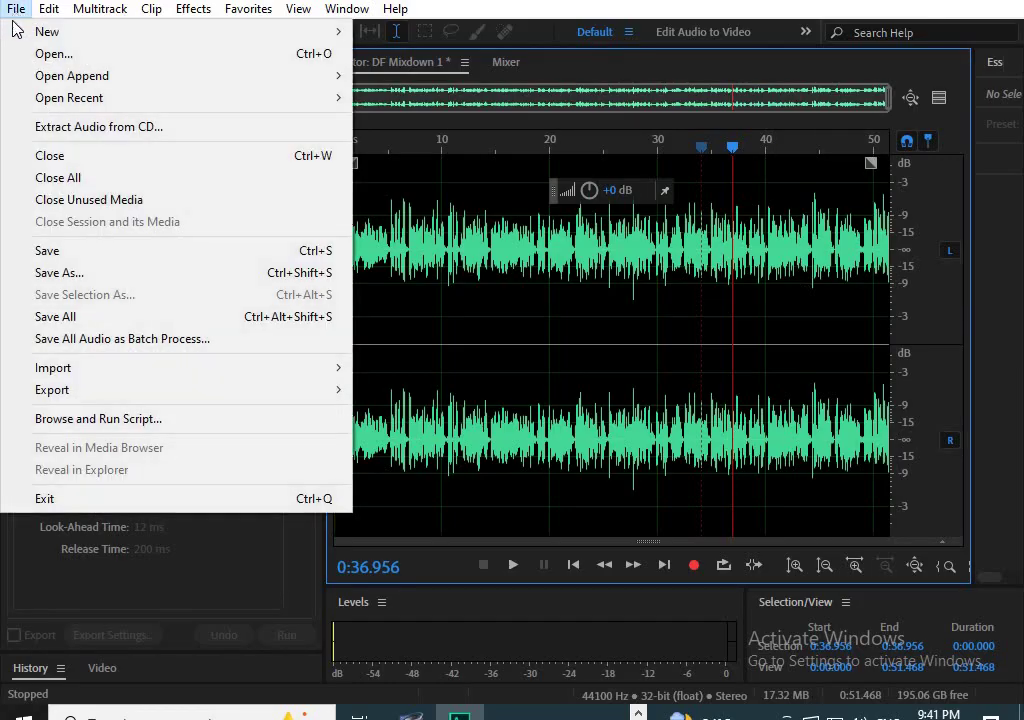
click(65, 274)
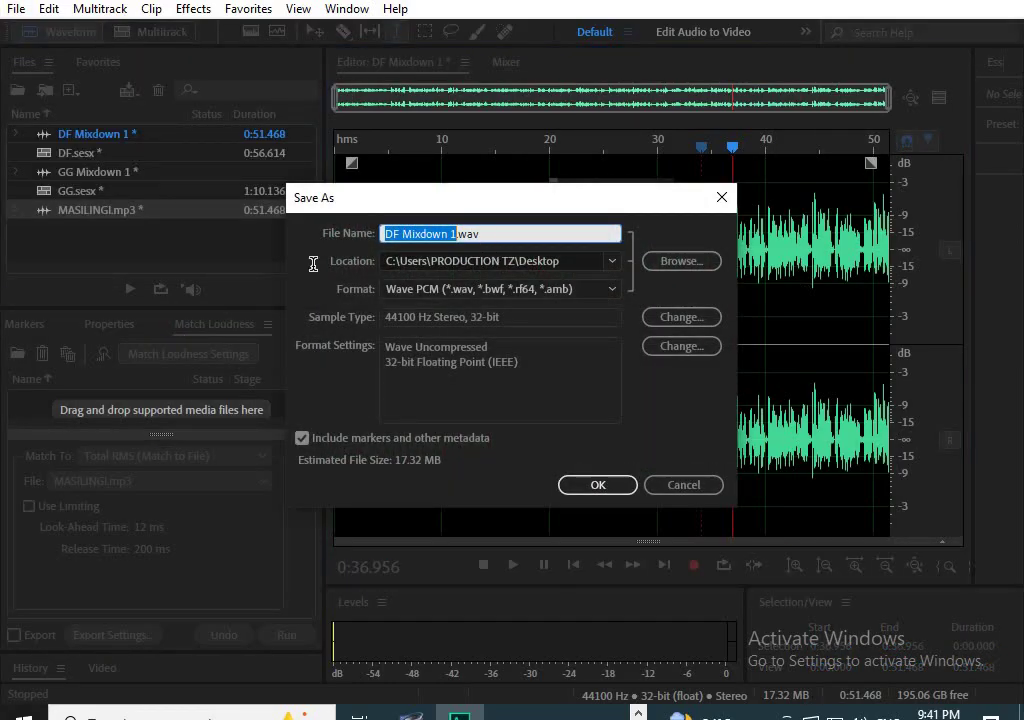
key(ctrl+a)
text(M)
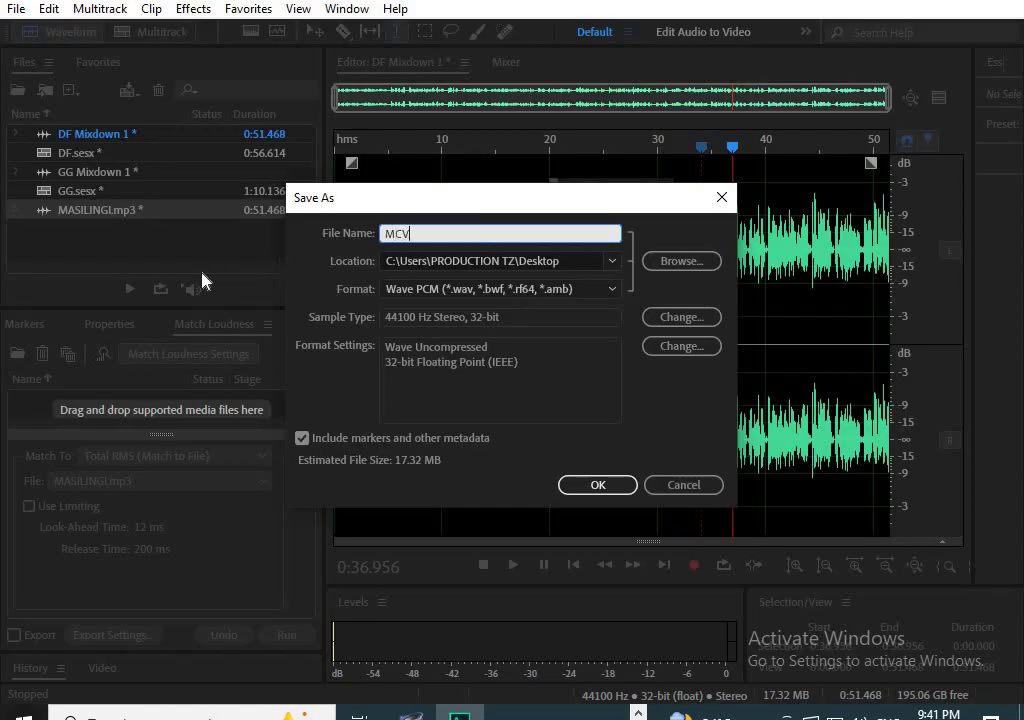
click(694, 264)
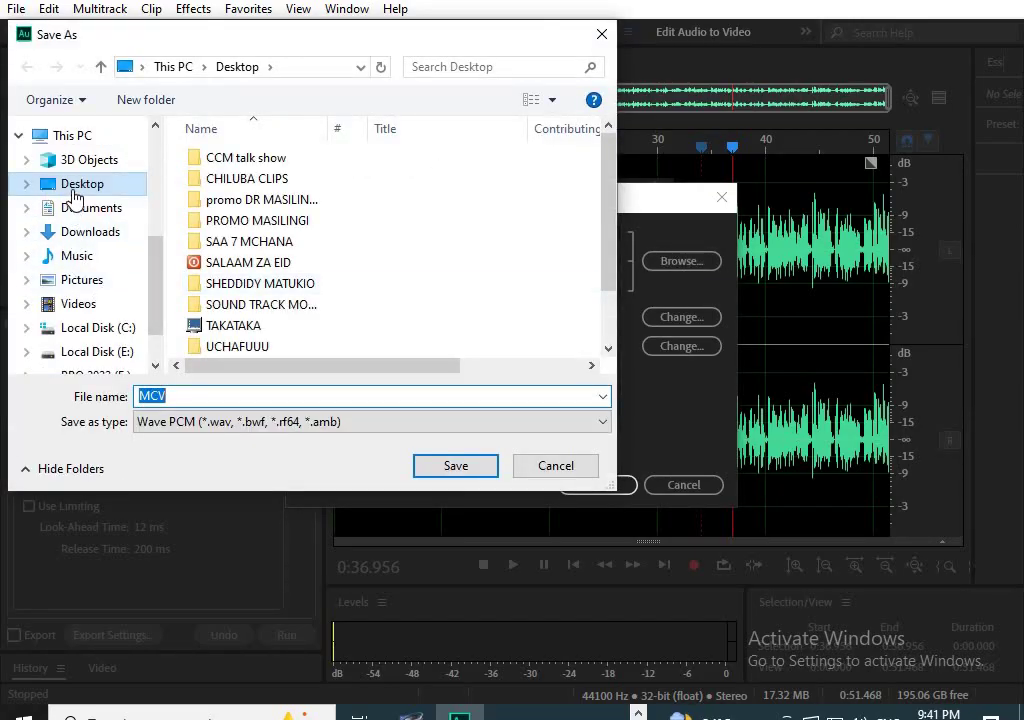
click(73, 192)
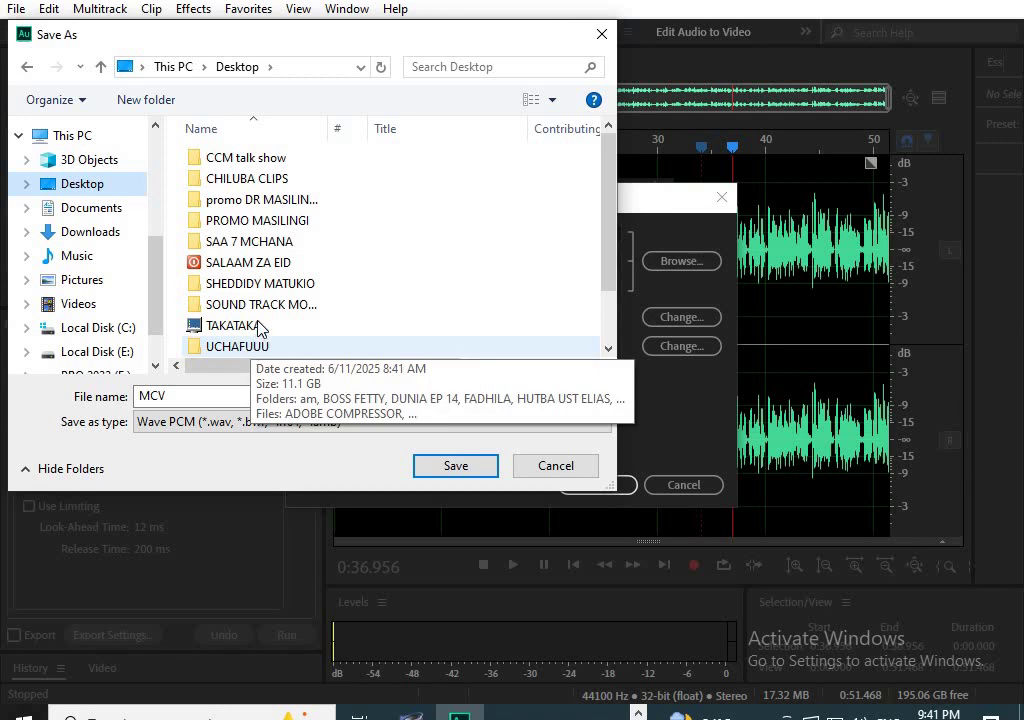
double_click(252, 180)
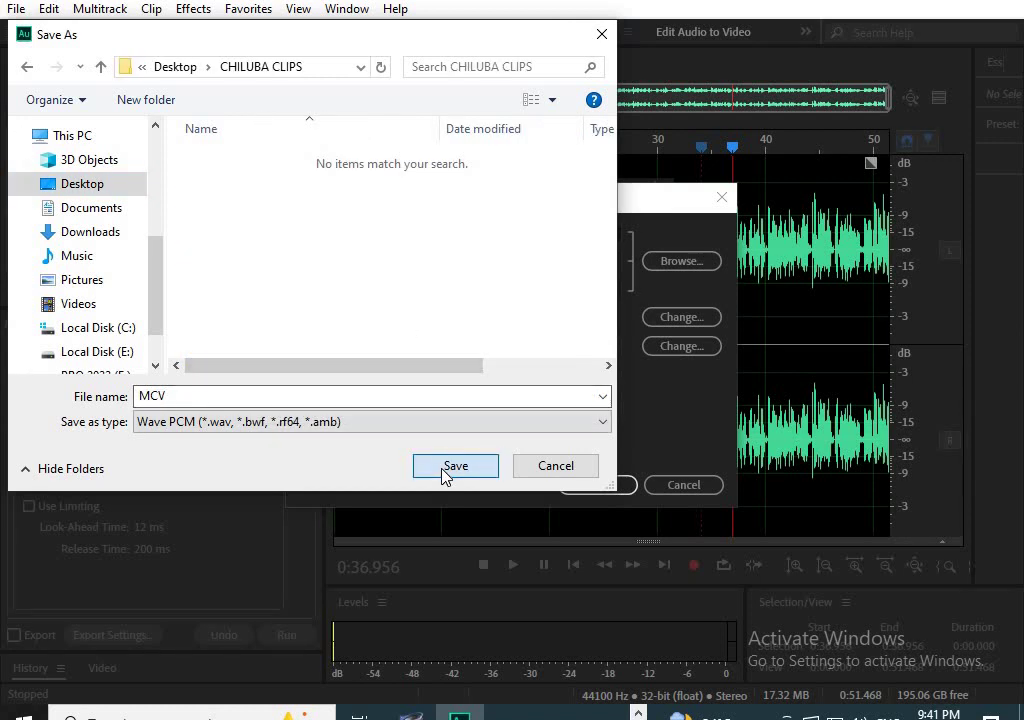
click(446, 474)
click(588, 486)
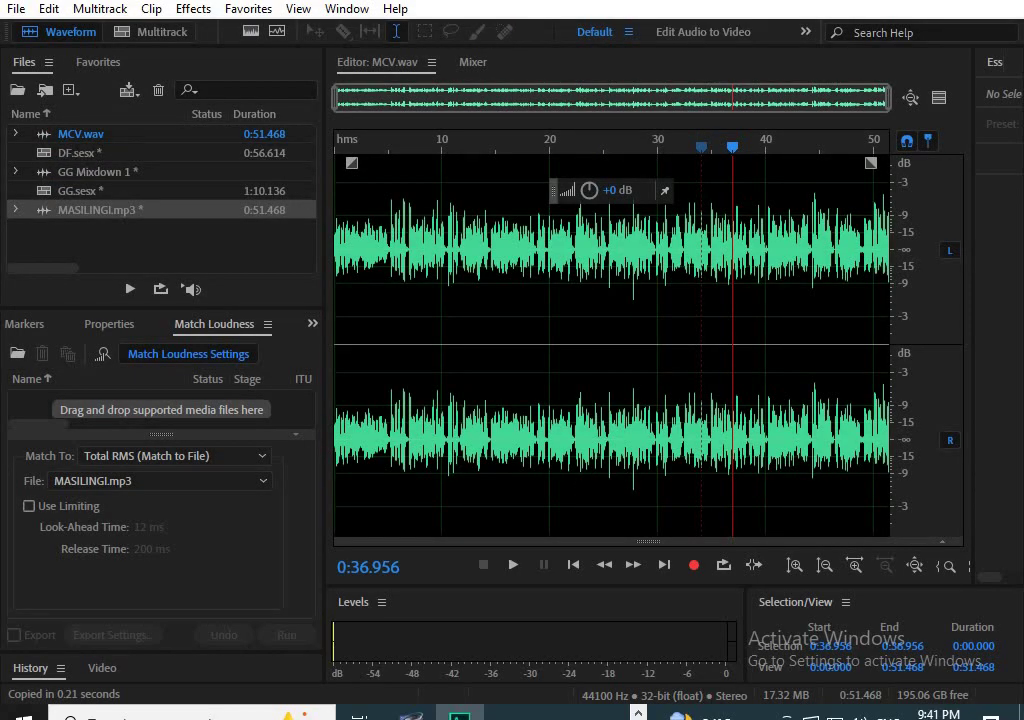
Exit Audition discarding the unsaved changes to all remaining files, and open the CHILUBA CLIPS folder on the desktop.
key(ctrl+w)
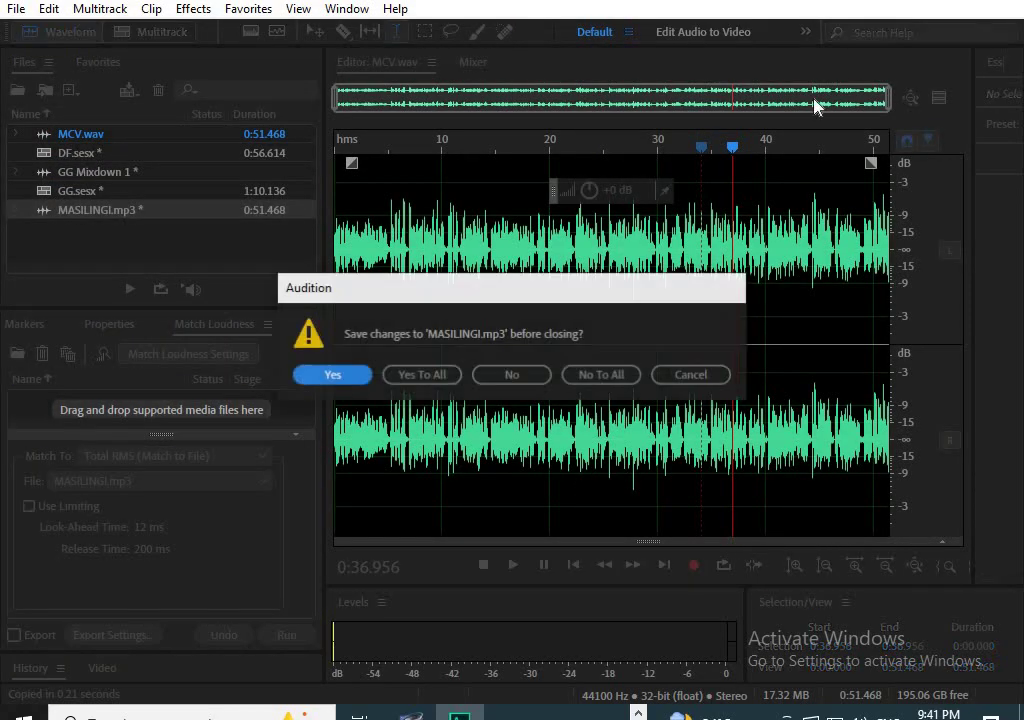
click(606, 378)
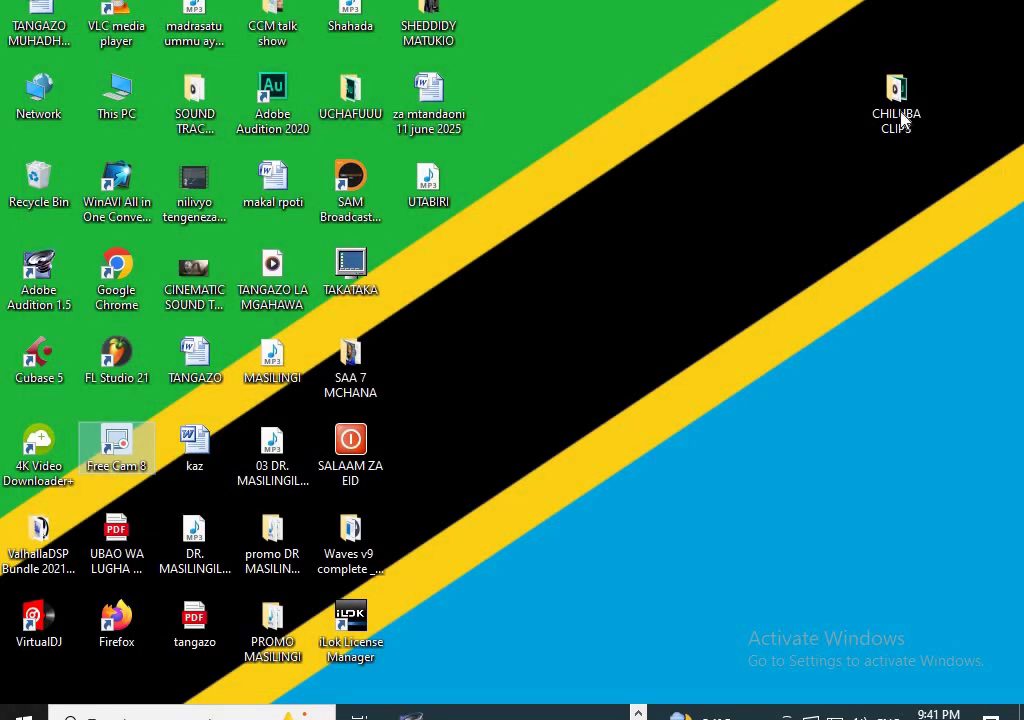
double_click(900, 112)
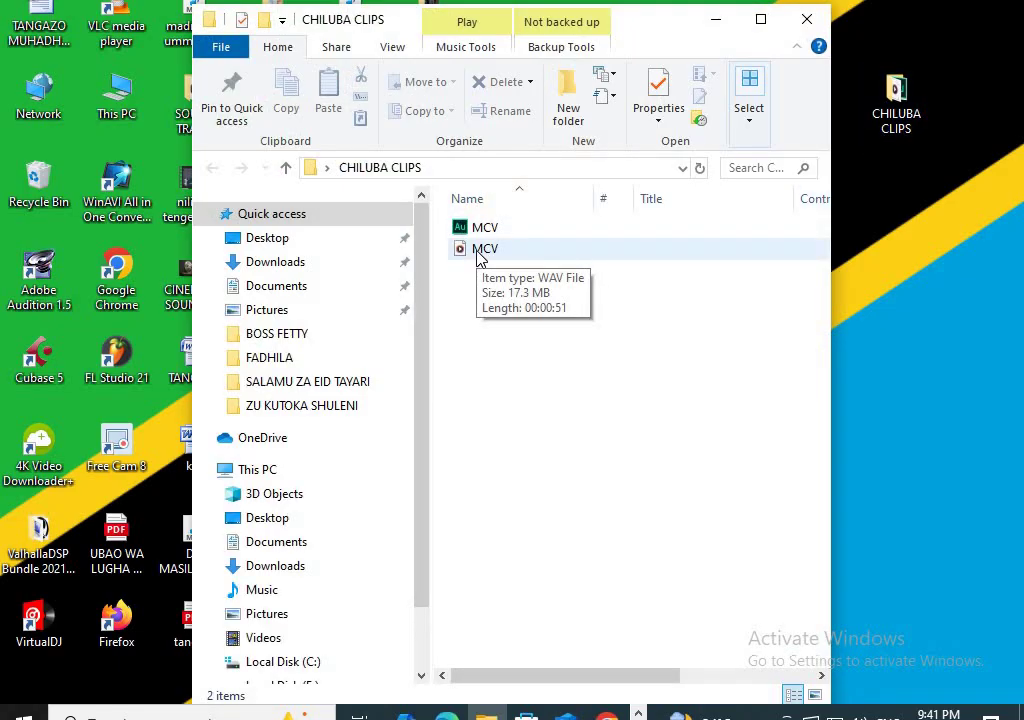
Play the MCV WAV file in Media Player, listening at several points from about 0:22 to 0:45, and close the player.
double_click(478, 252)
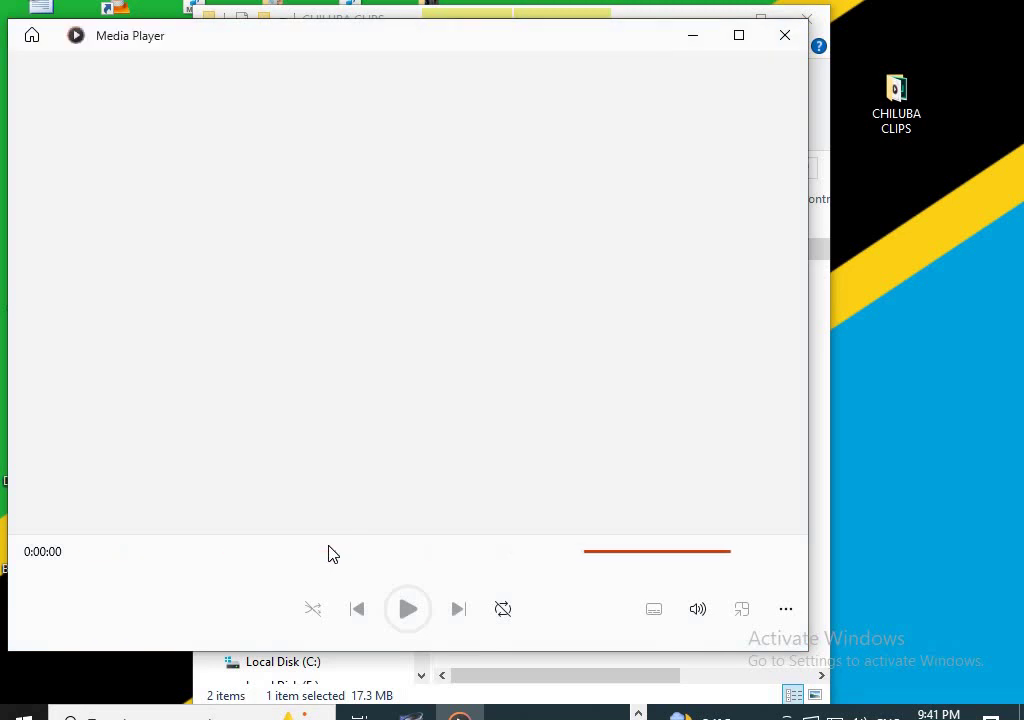
click(370, 552)
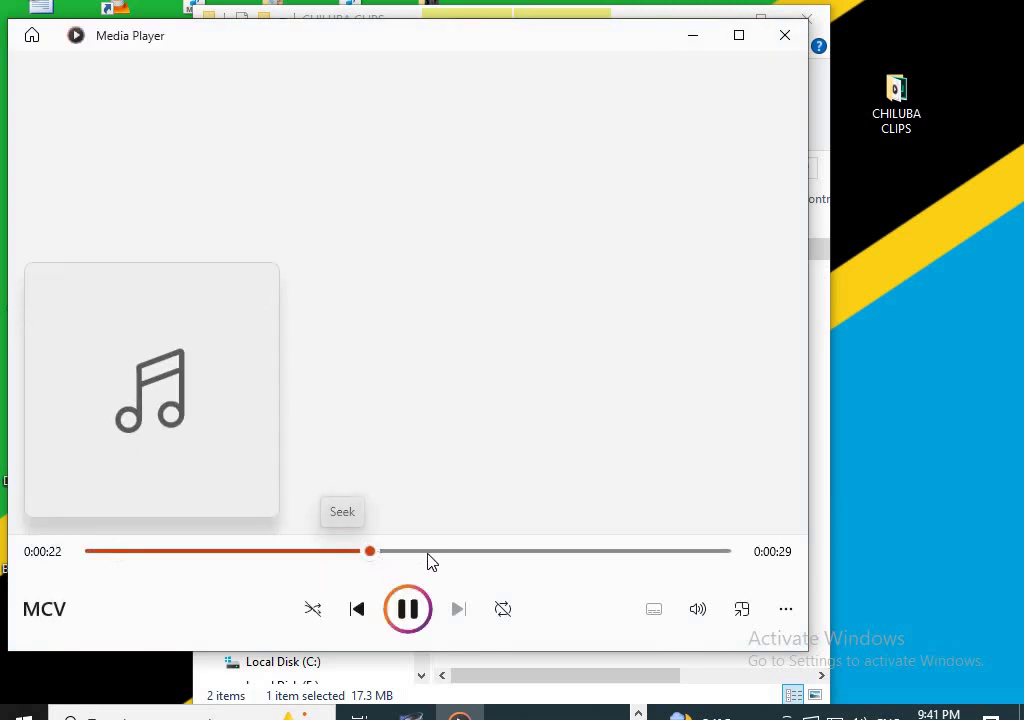
click(471, 552)
click(610, 552)
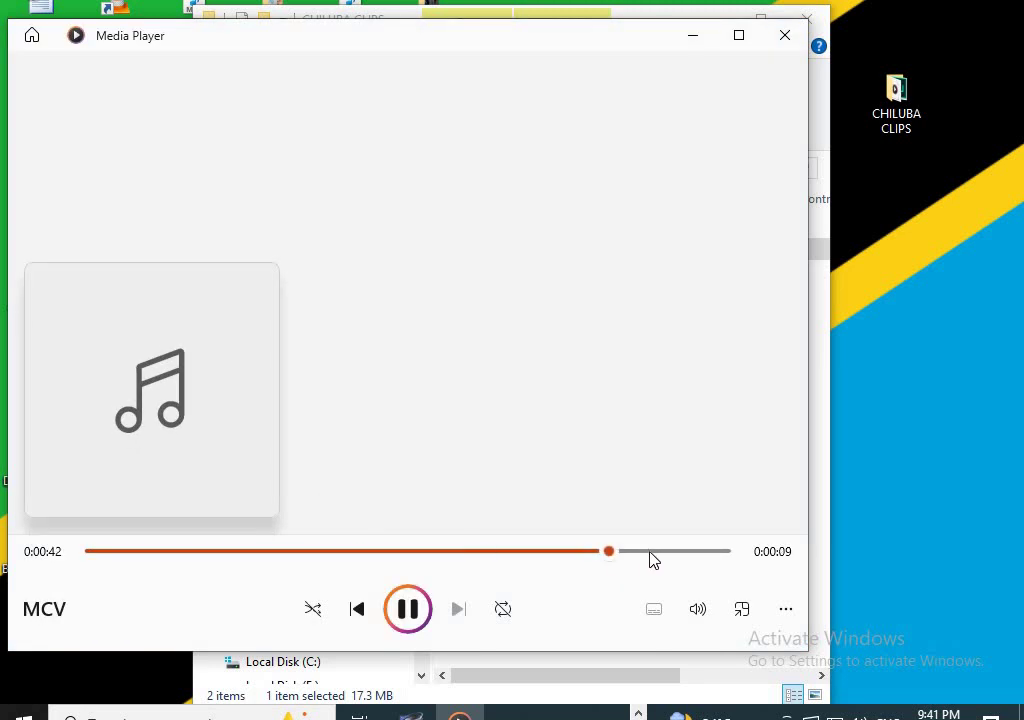
click(656, 552)
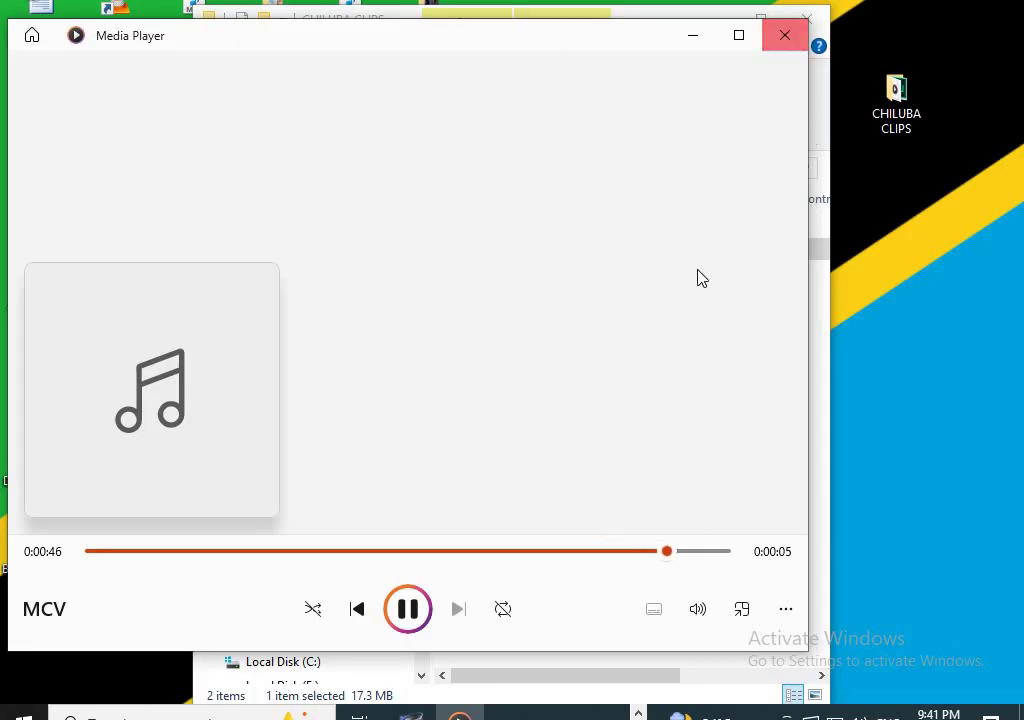
key(alt+F4)
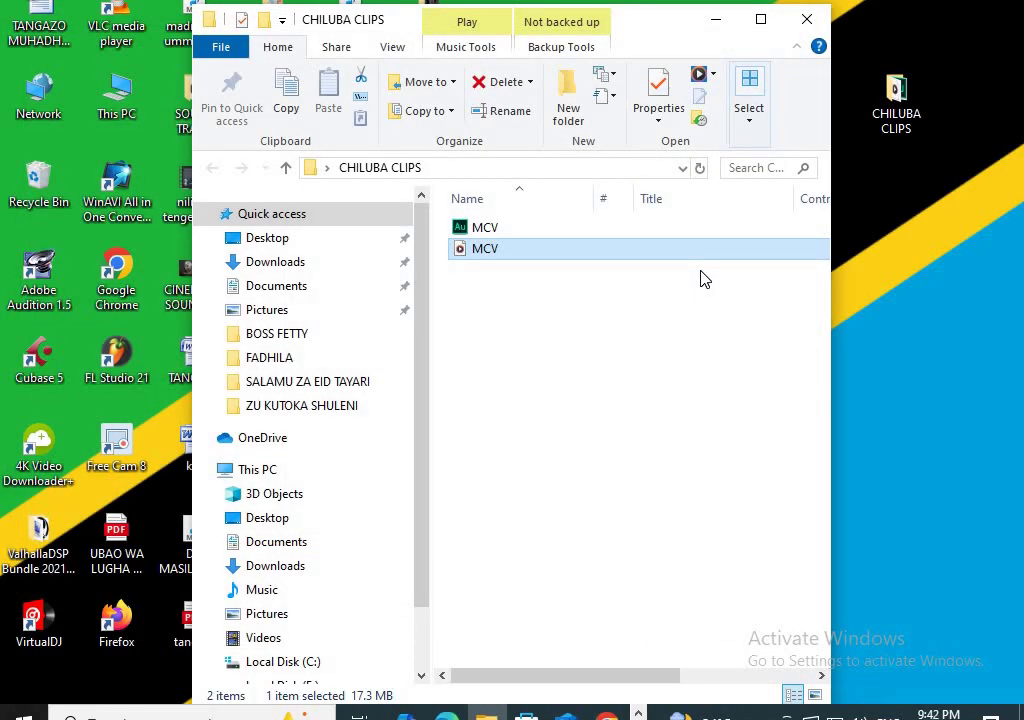